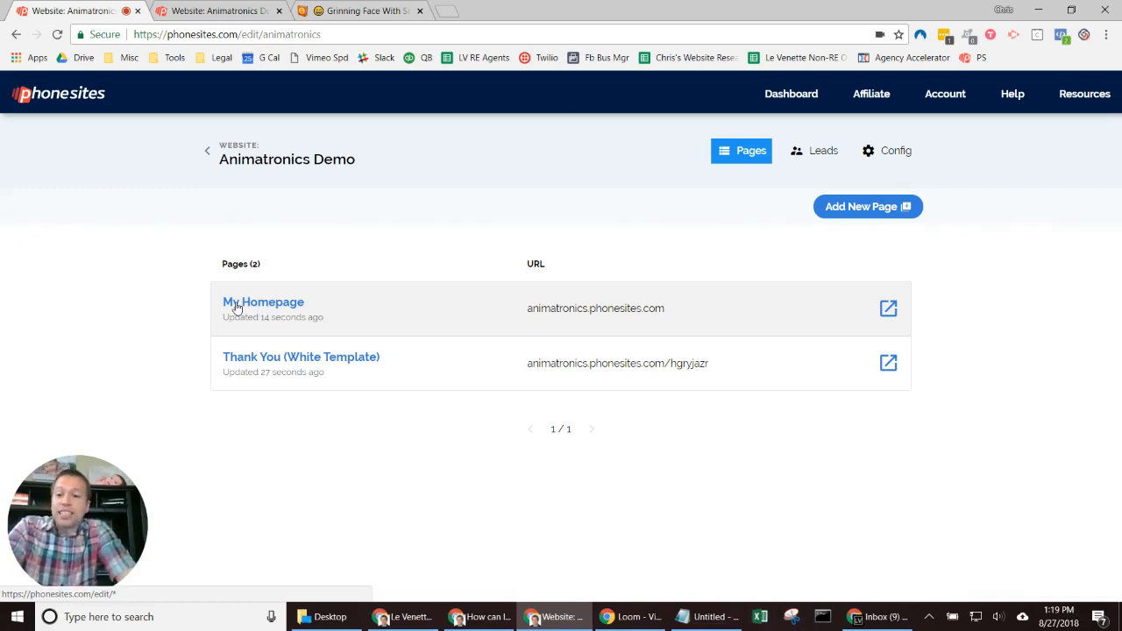
Step: Open My Homepage, check its live animatronic bear page, then return to its editor
{"action": "left_click", "coordinate": [236, 306]}
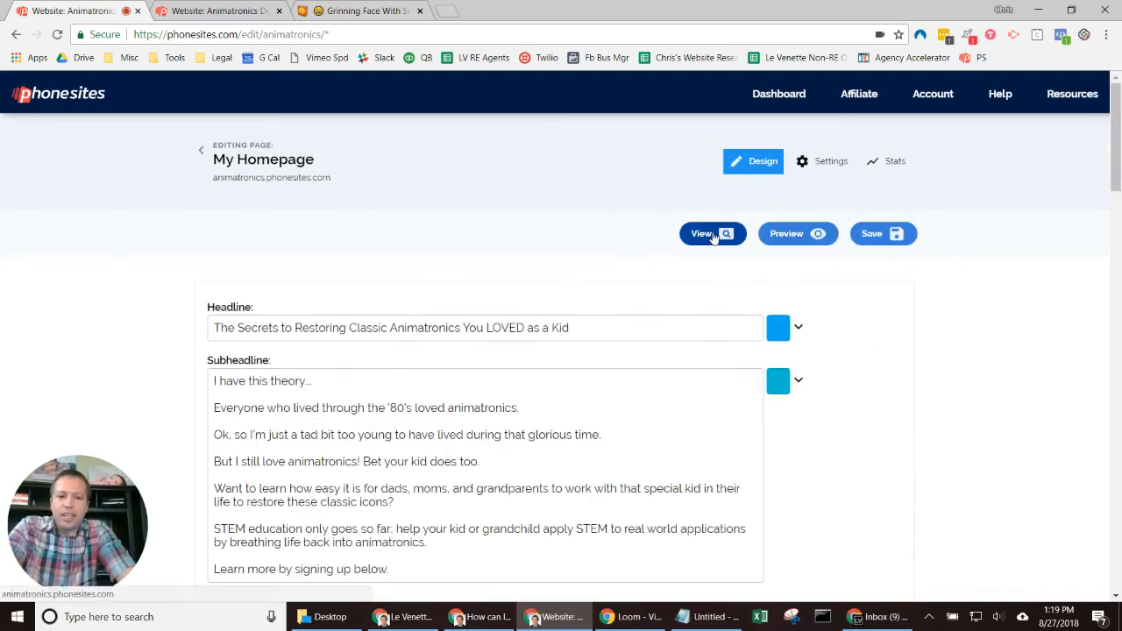
{"action": "left_click", "coordinate": [285, 323]}
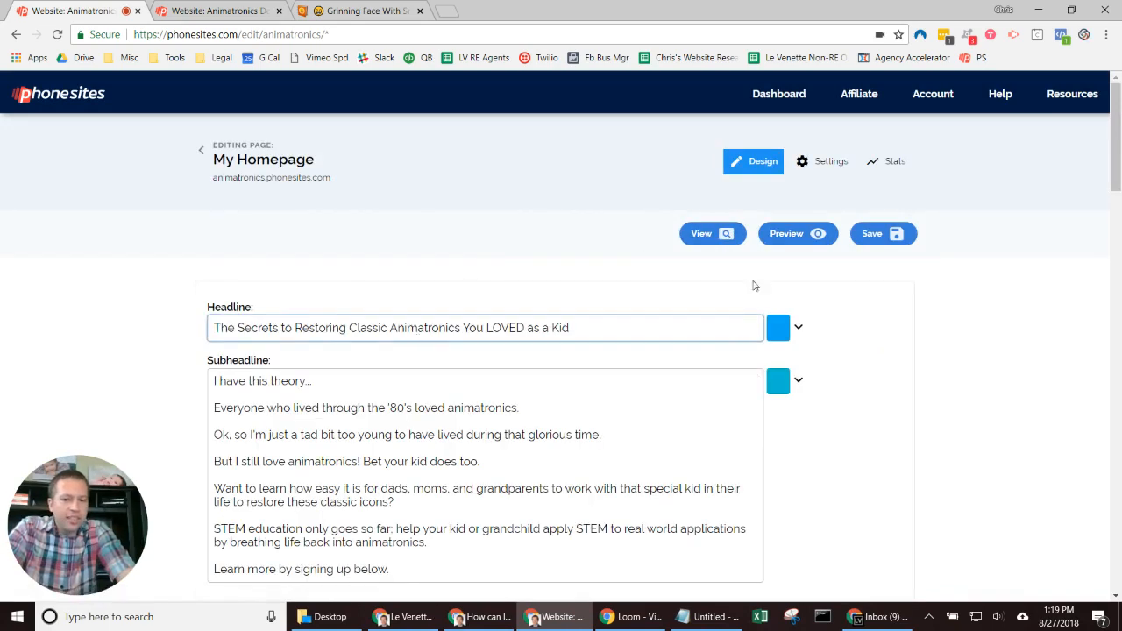
{"action": "left_click", "coordinate": [704, 231]}
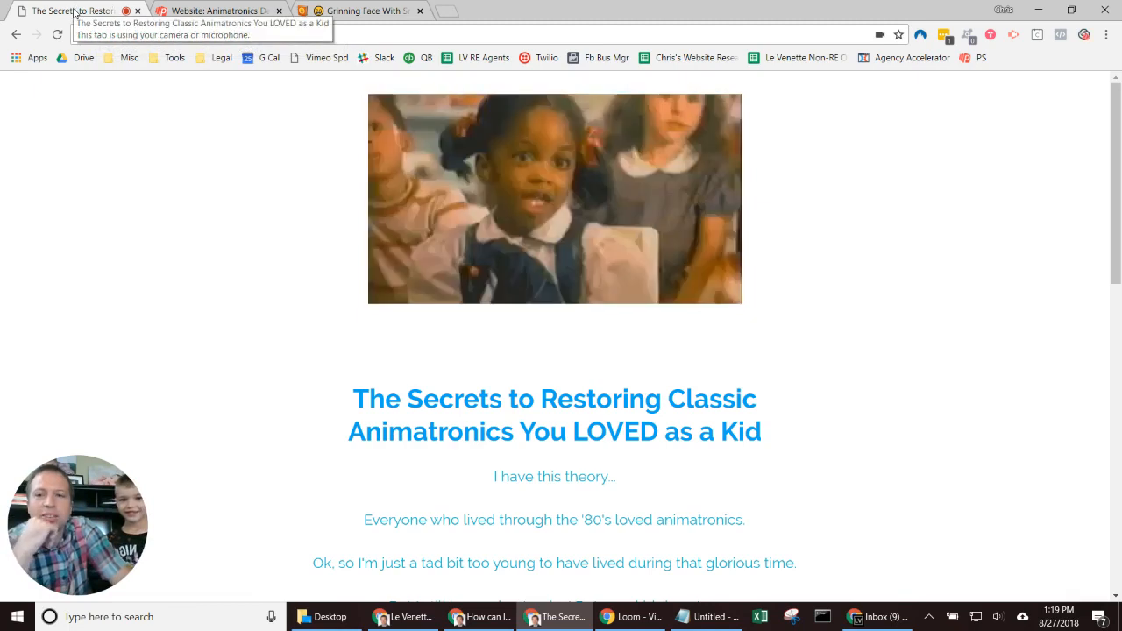
{"action": "left_click", "coordinate": [12, 33]}
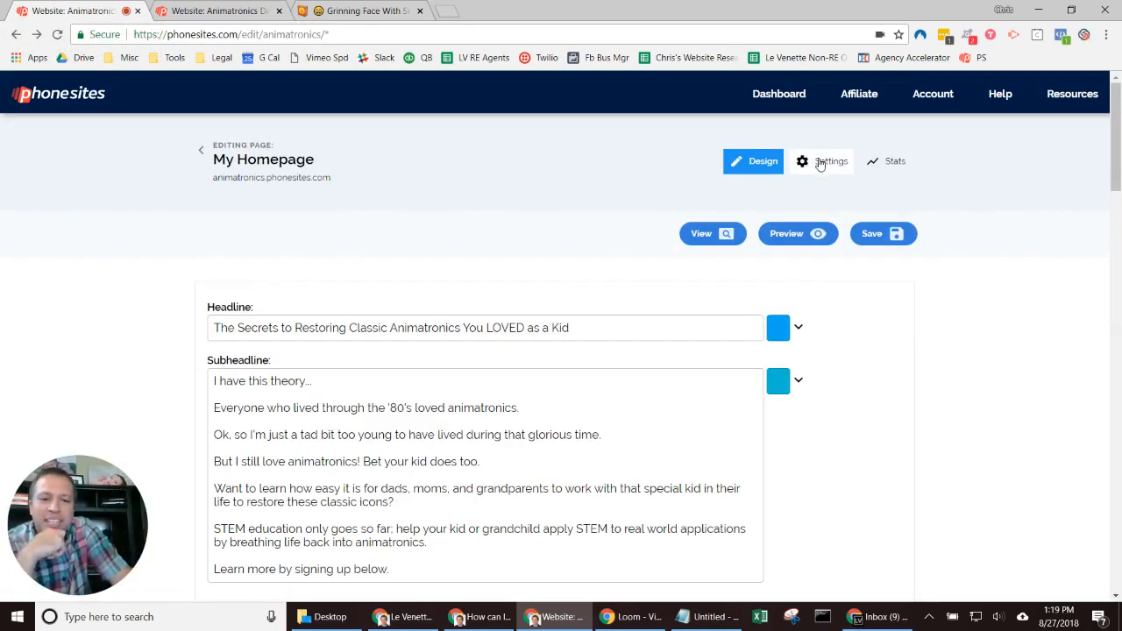
Step: In page settings, replace the title My Homepage with 'Animatronic Secrets Revealed!!!'
{"action": "left_click", "coordinate": [820, 163]}
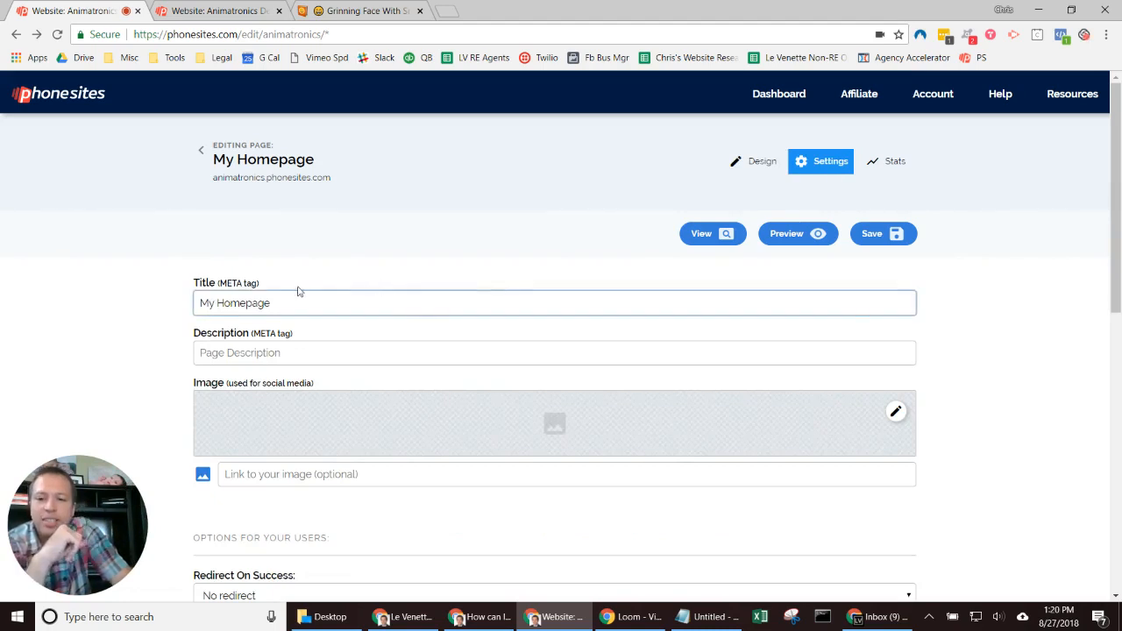
{"action": "left_click_drag", "start_coordinate": [284, 298], "coordinate": [40, 305]}
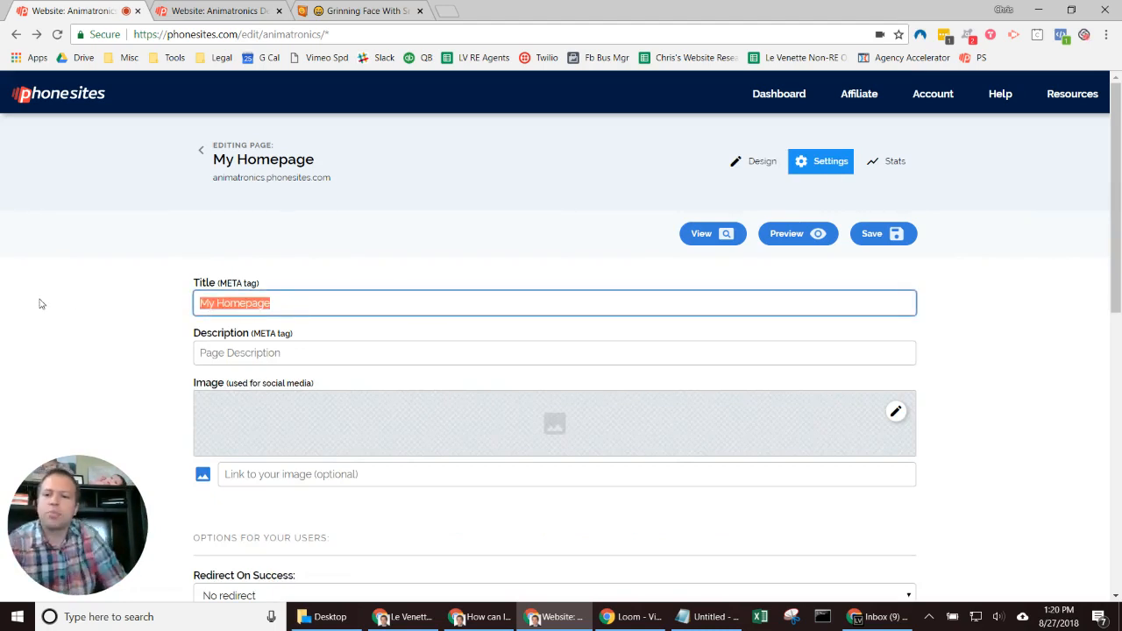
{"action": "type", "text": "A"}
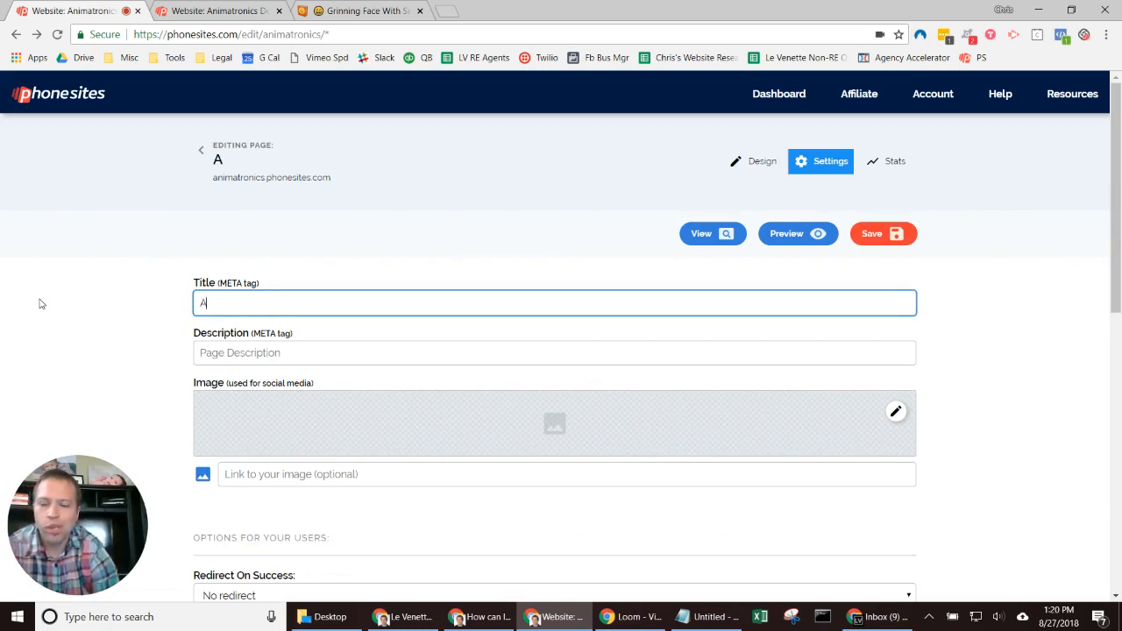
{"action": "type", "text": "nimatronic"}
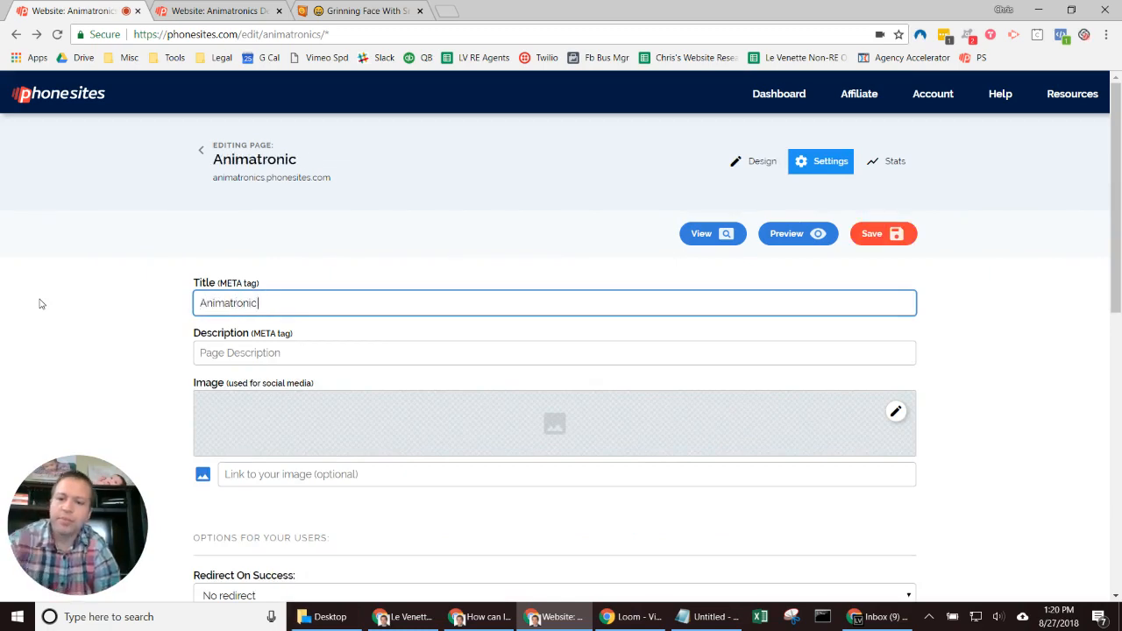
{"action": "type", "text": " Secrets RE"}
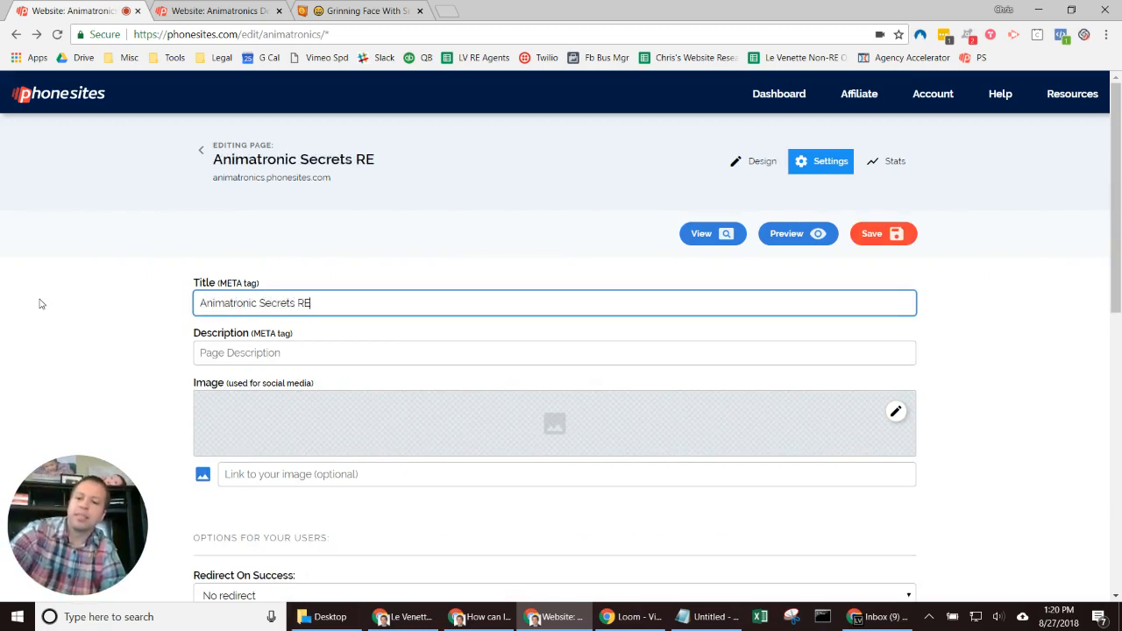
{"action": "type", "text": "vl"}
{"action": "key", "text": "BackSpace"}
{"action": "type", "text": "e"}
{"action": "key", "text": "BackSpace"}
{"action": "key", "text": "BackSpace"}
{"action": "key", "text": "BackSpace"}
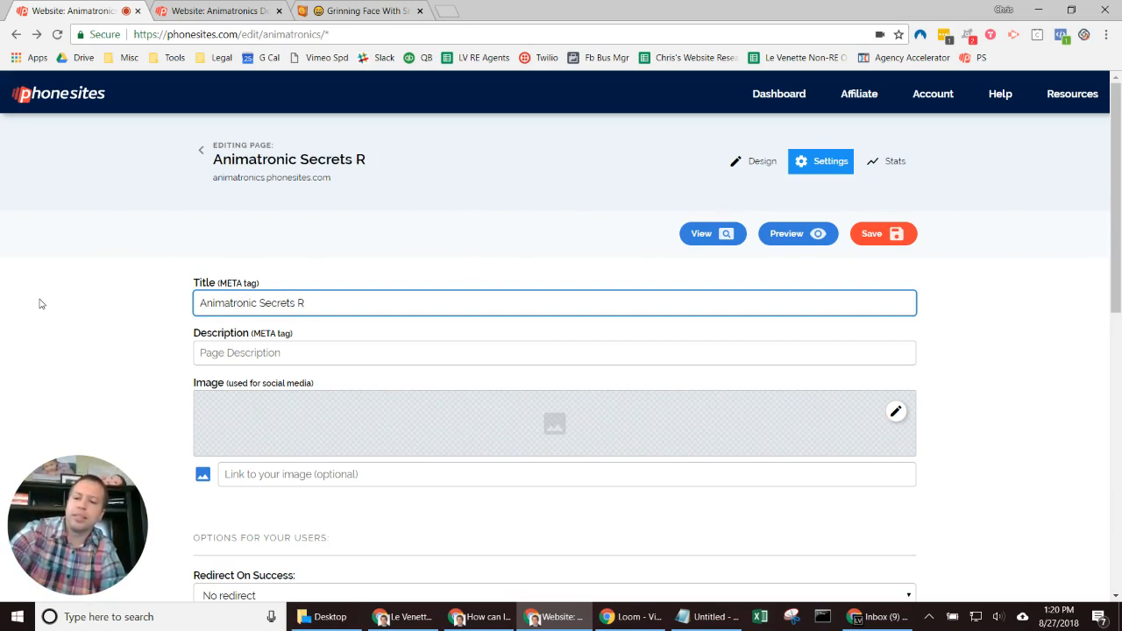
{"action": "type", "text": "evealed!!!"}
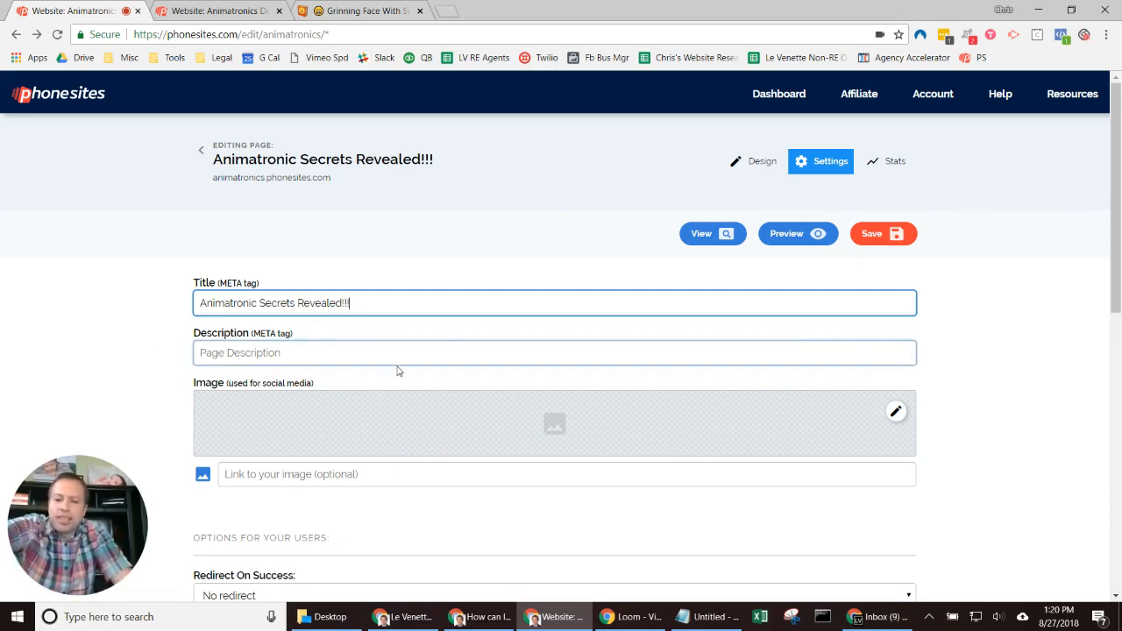
Step: Save the new homepage title and view the live homepage
{"action": "left_click", "coordinate": [1078, 311]}
{"action": "scroll", "coordinate": [1035, 309], "scroll_direction": "down", "scroll_amount": 2}
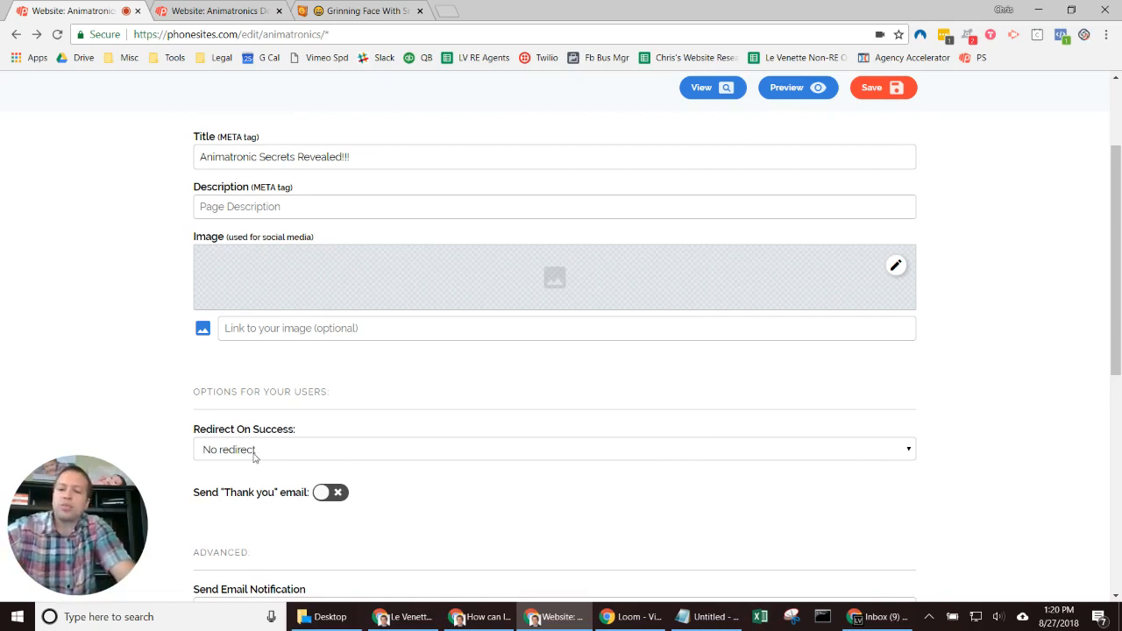
{"action": "left_click", "coordinate": [887, 95]}
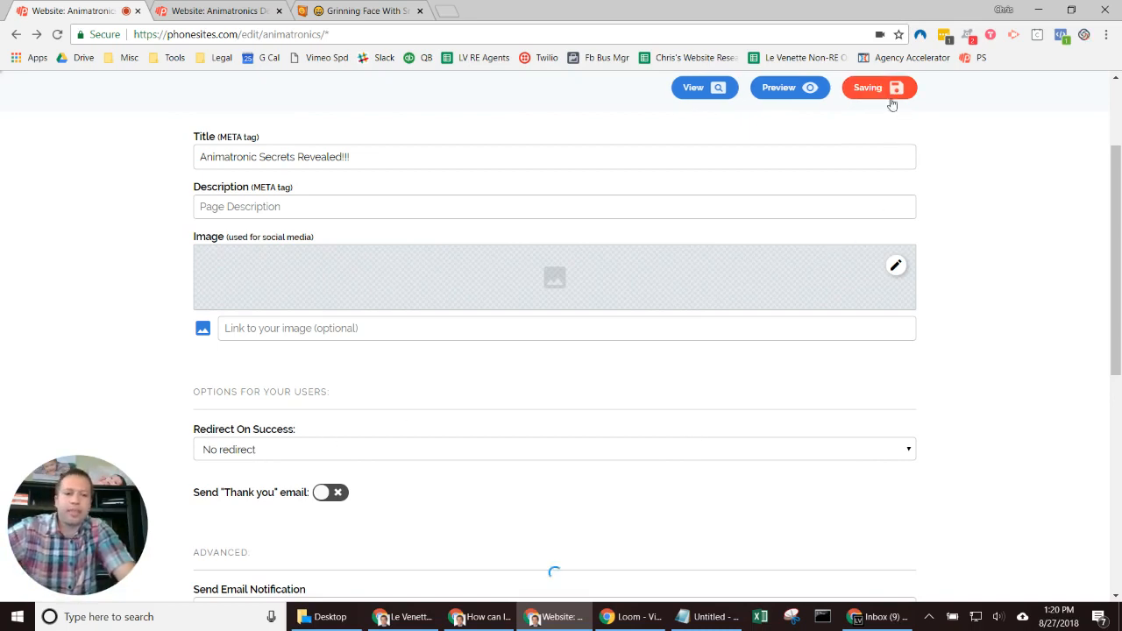
{"action": "scroll", "coordinate": [997, 298], "scroll_direction": "up", "scroll_amount": 3}
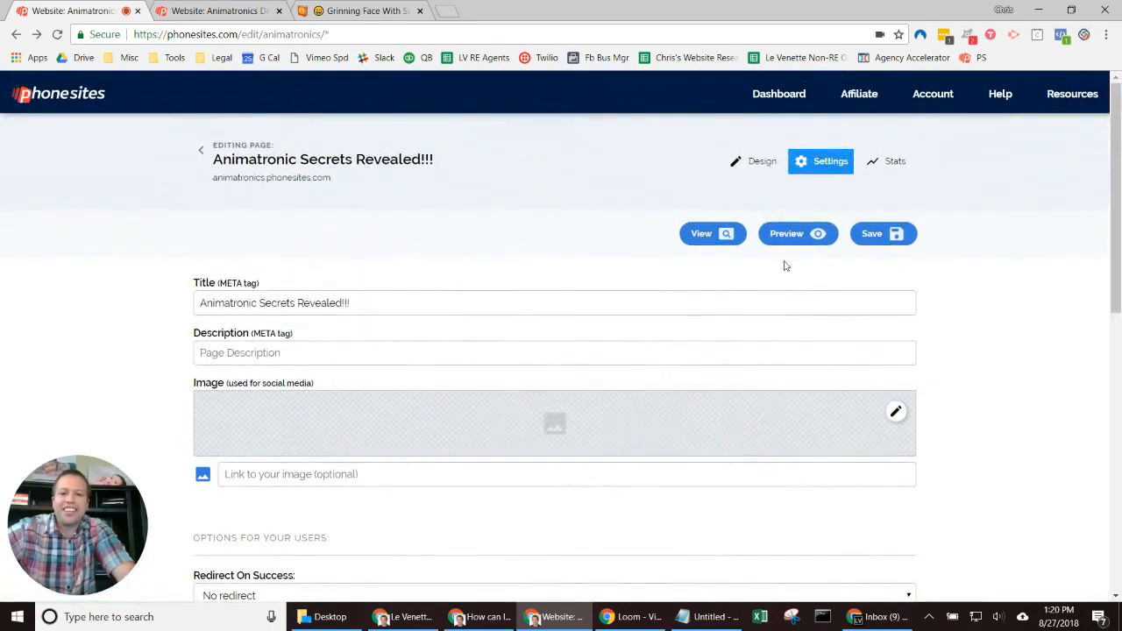
{"action": "left_click", "coordinate": [715, 235]}
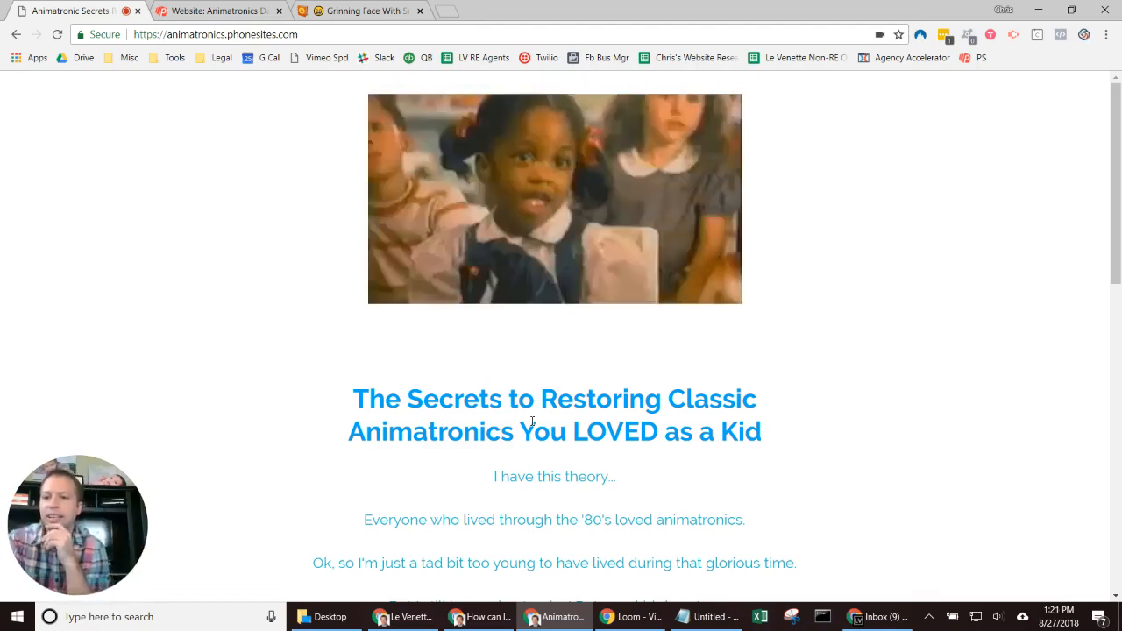
Step: Go back to the homepage editor and settings, then switch to the Animatronics Demo page list
{"action": "left_click", "coordinate": [16, 34]}
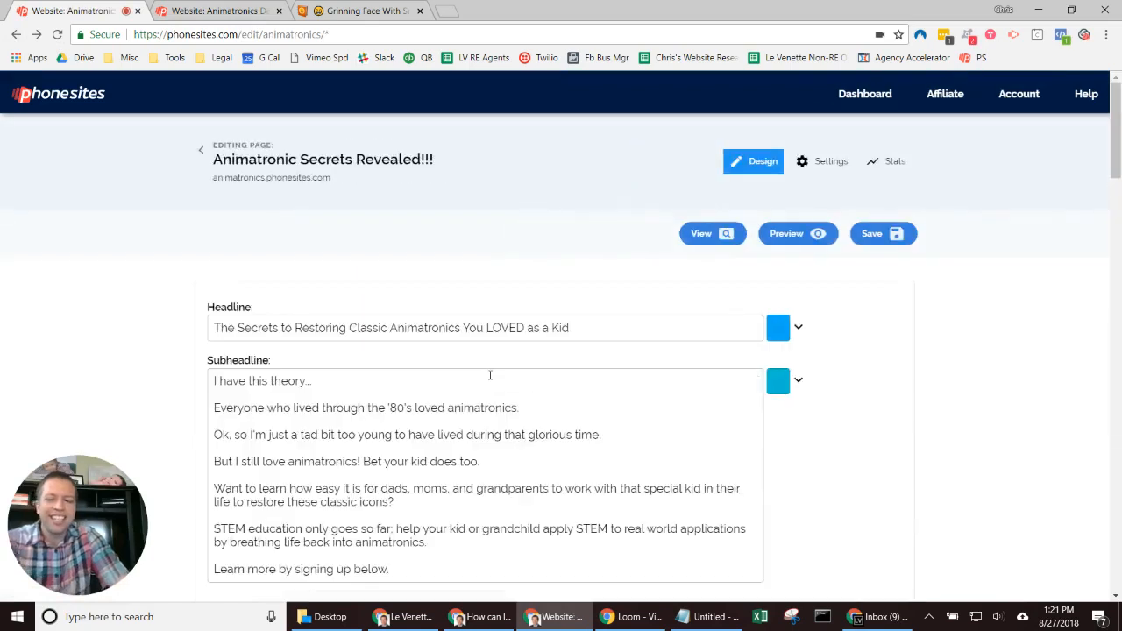
{"action": "left_click", "coordinate": [807, 165]}
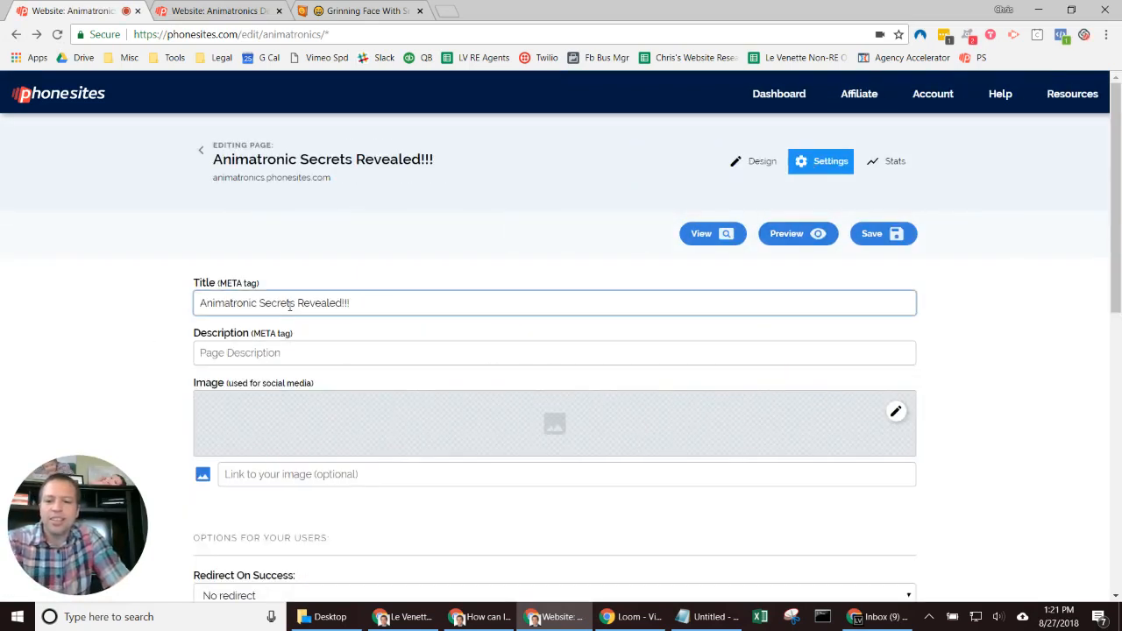
{"action": "left_click", "coordinate": [324, 259]}
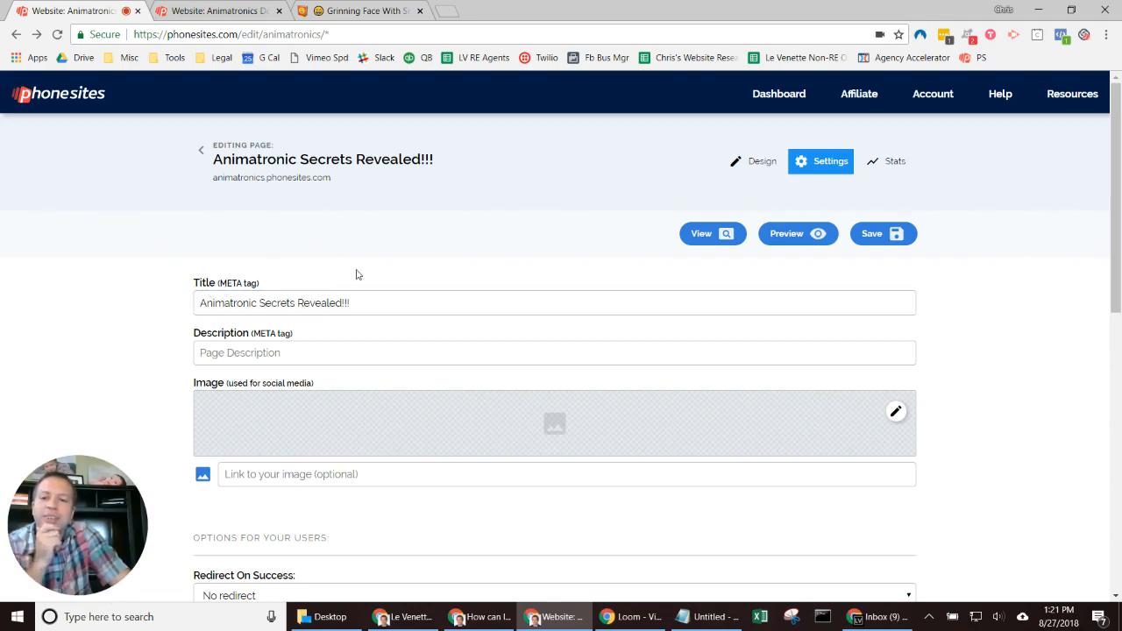
{"action": "left_click", "coordinate": [215, 11]}
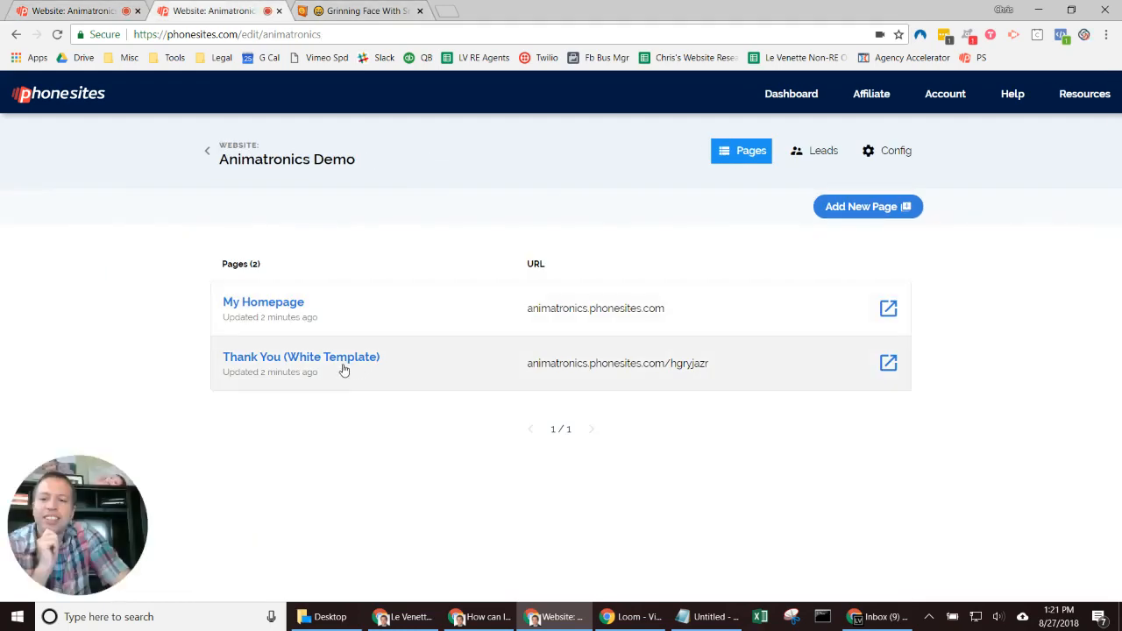
Step: Refresh the page list, open Thank You (White Template), and preview its live version
{"action": "left_click", "coordinate": [57, 35]}
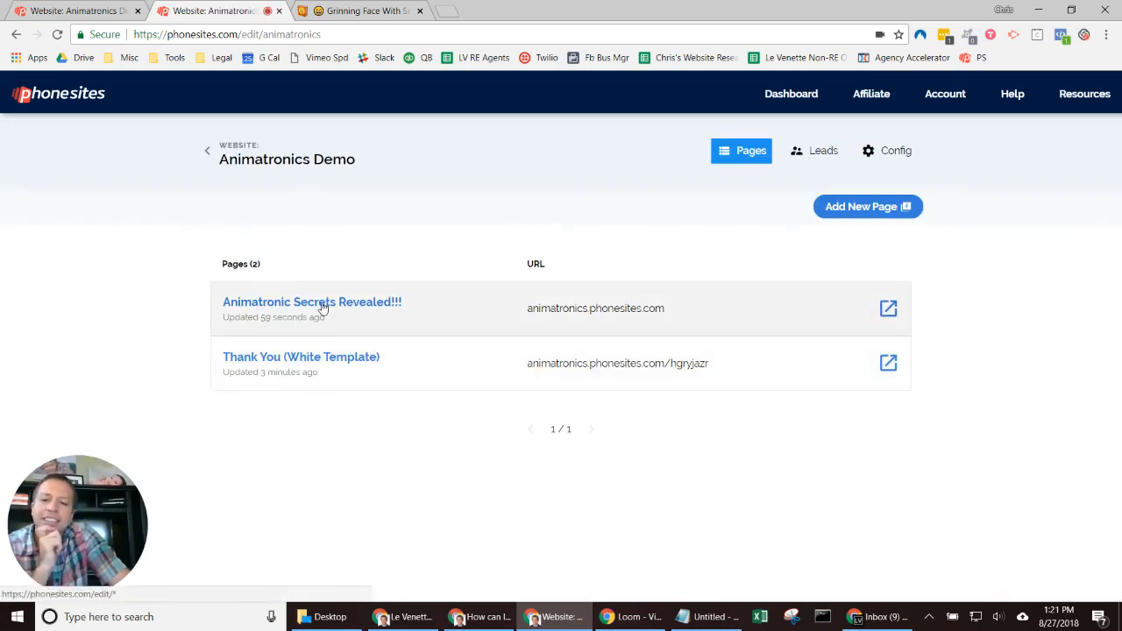
{"action": "left_click", "coordinate": [349, 358]}
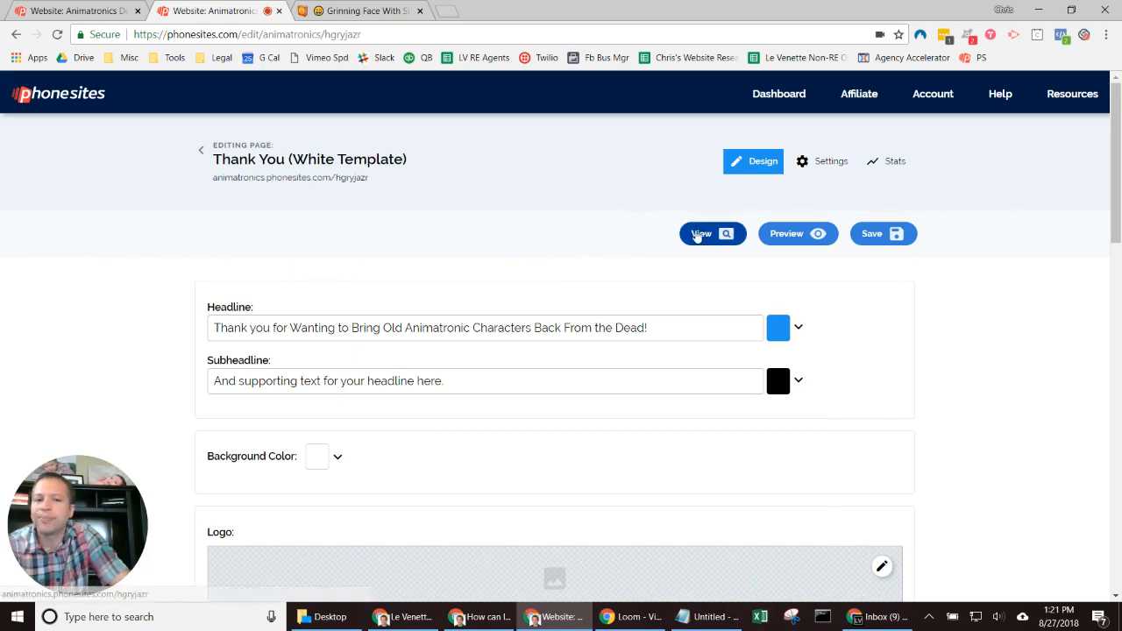
{"action": "left_click", "coordinate": [699, 234]}
{"action": "left_click", "coordinate": [338, 14]}
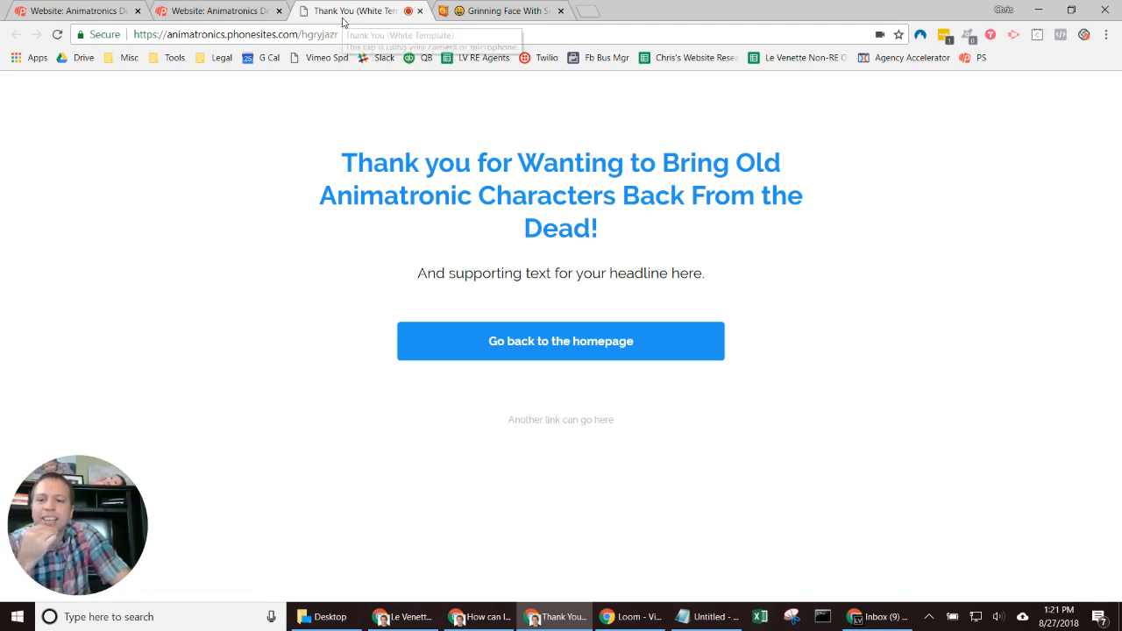
{"action": "left_click", "coordinate": [250, 10]}
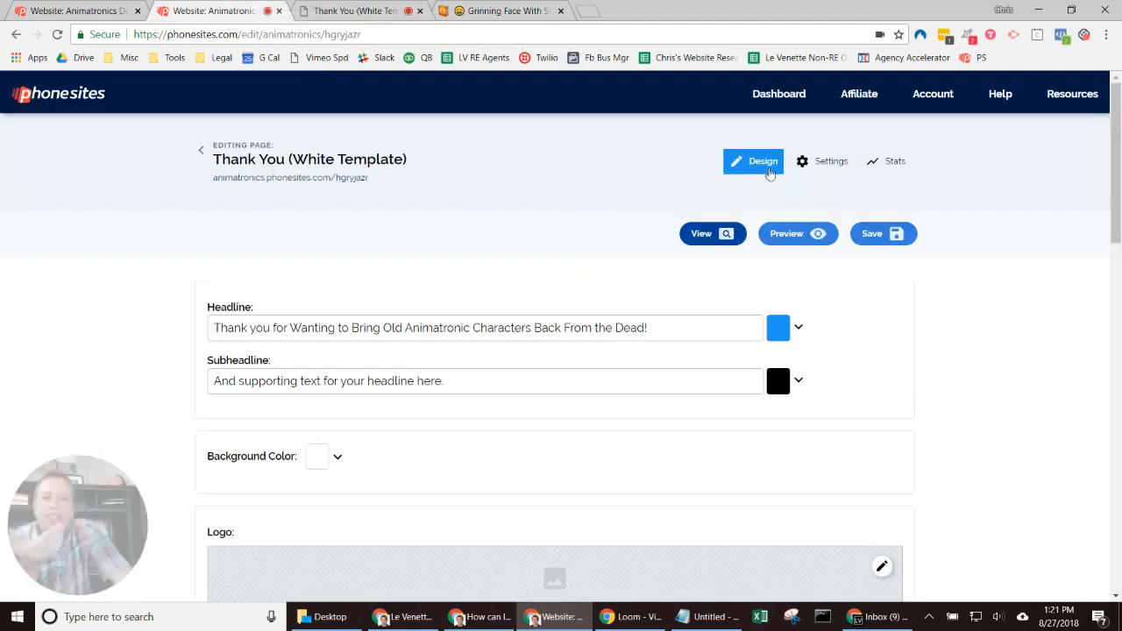
Step: Replace '(White Template)' in the thank-you page title with '!!' so it reads Thank You!!!
{"action": "left_click", "coordinate": [825, 161]}
{"action": "left_click", "coordinate": [202, 360]}
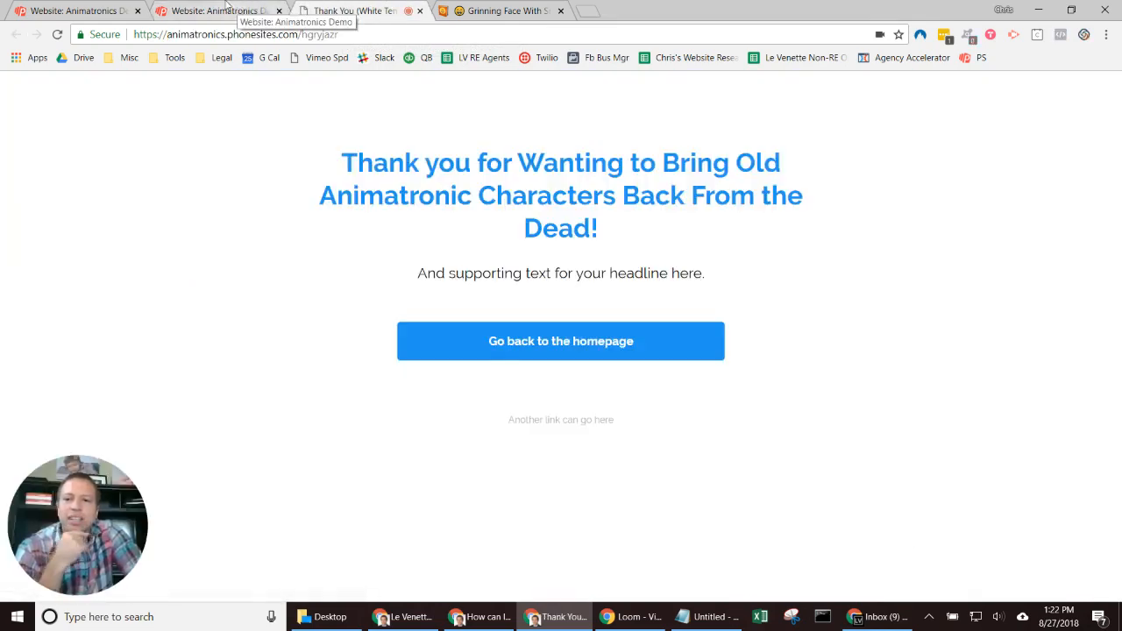
{"action": "left_click", "coordinate": [271, 9]}
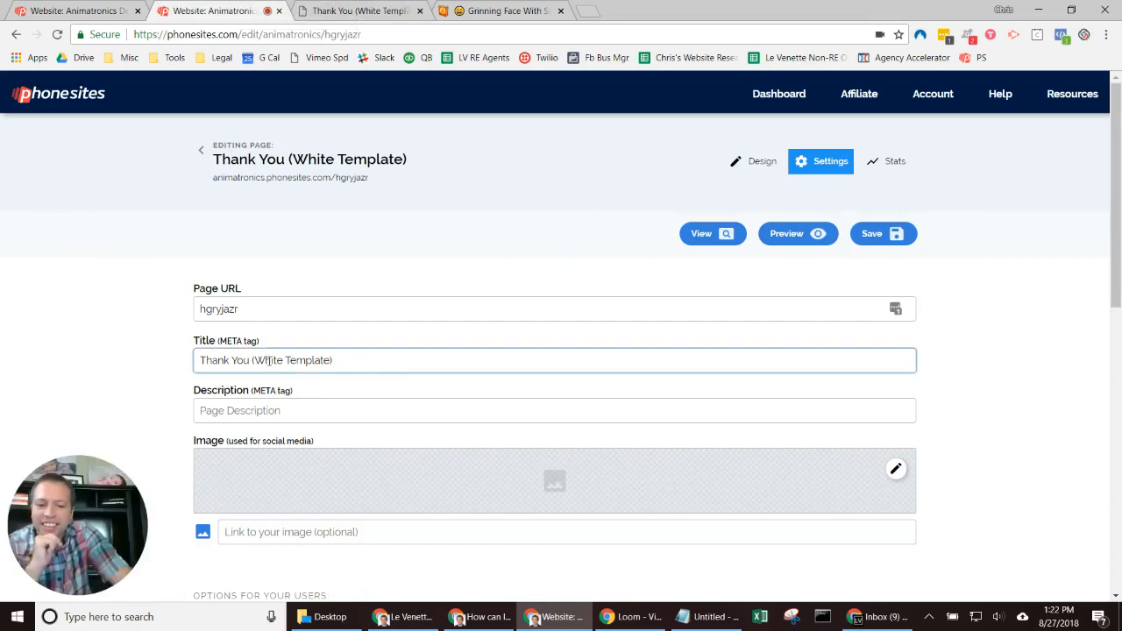
{"action": "left_click_drag", "start_coordinate": [255, 361], "coordinate": [572, 352]}
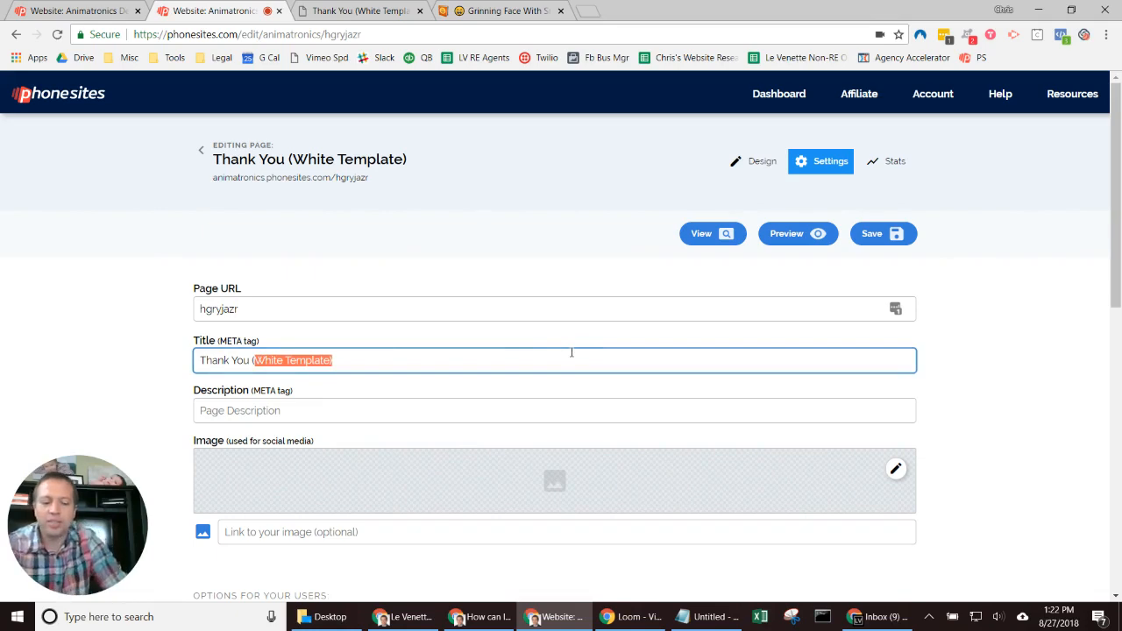
{"action": "key", "text": "BackSpace"}
{"action": "key", "text": "BackSpace"}
{"action": "type", "text": "!"}
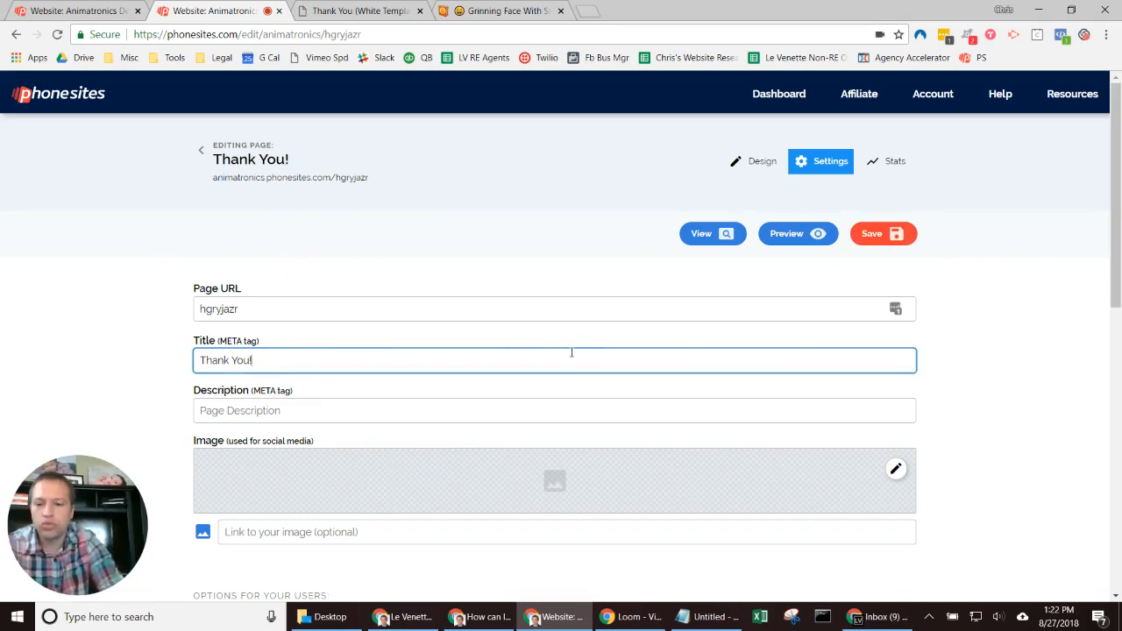
{"action": "type", "text": "!!"}
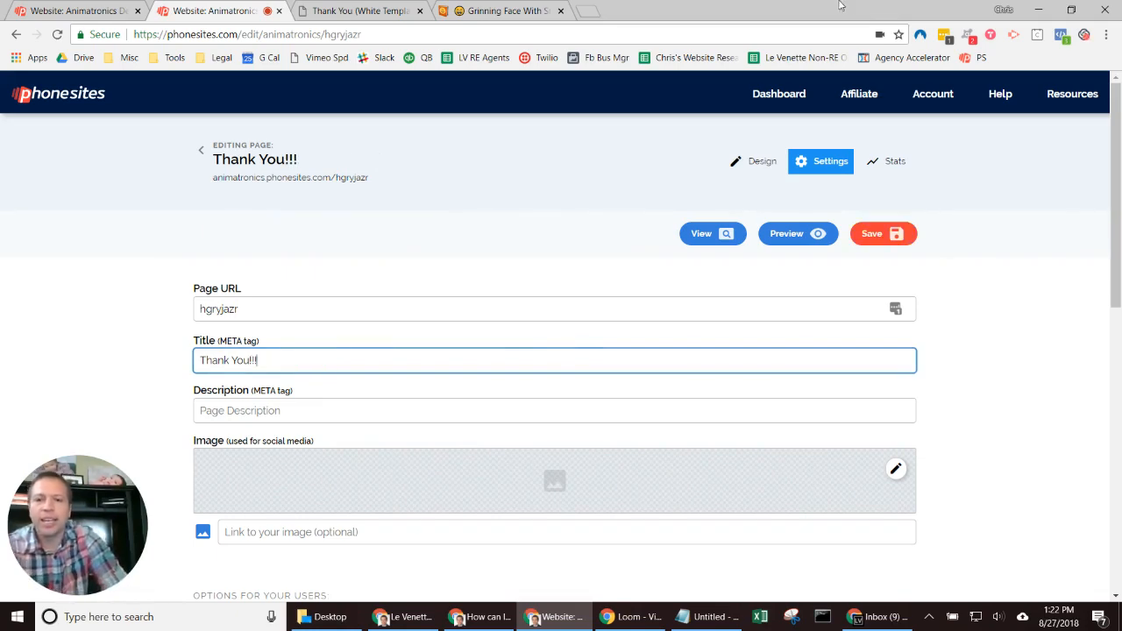
Step: Copy the grinning face emoji from Emojipedia and return to the editor
{"action": "left_click", "coordinate": [491, 10]}
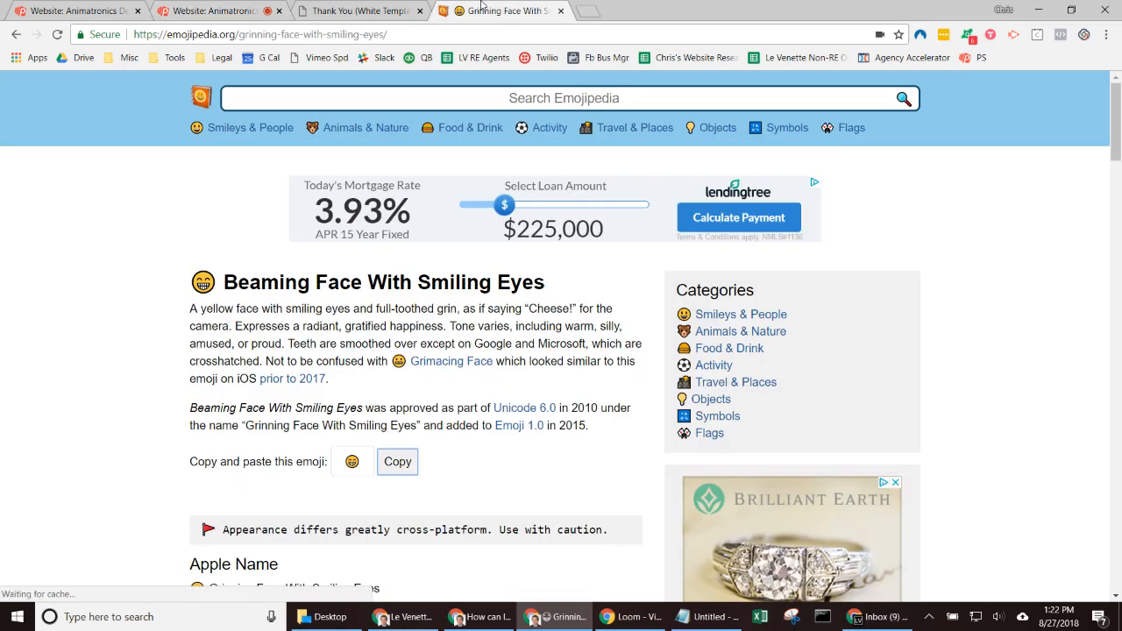
{"action": "left_click", "coordinate": [386, 465]}
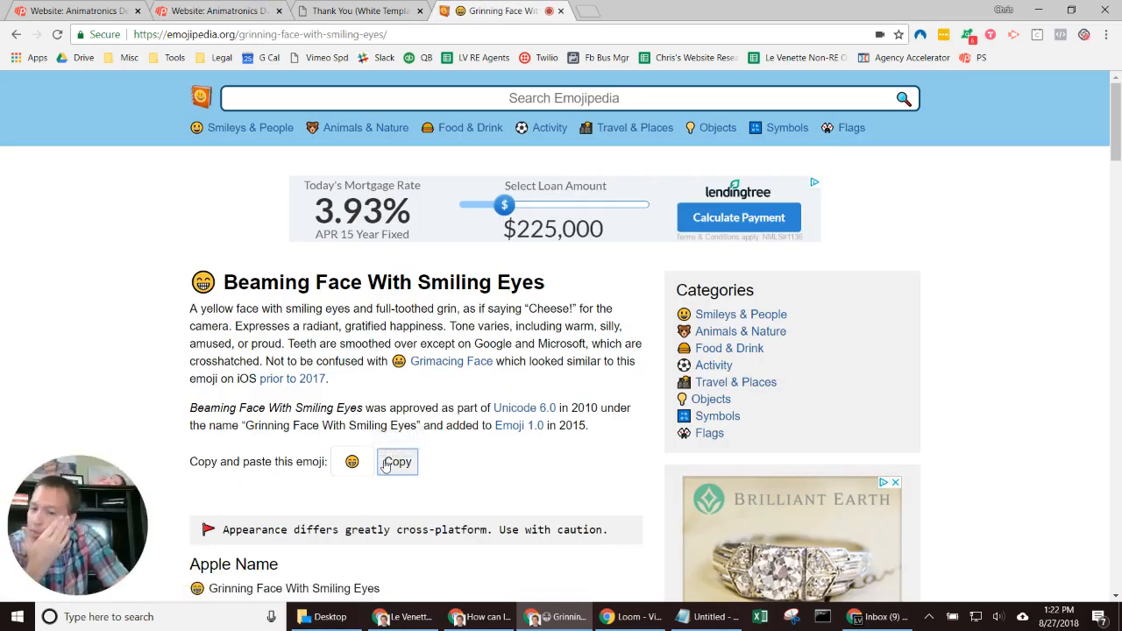
{"action": "left_click", "coordinate": [351, 10]}
{"action": "left_click", "coordinate": [181, 6]}
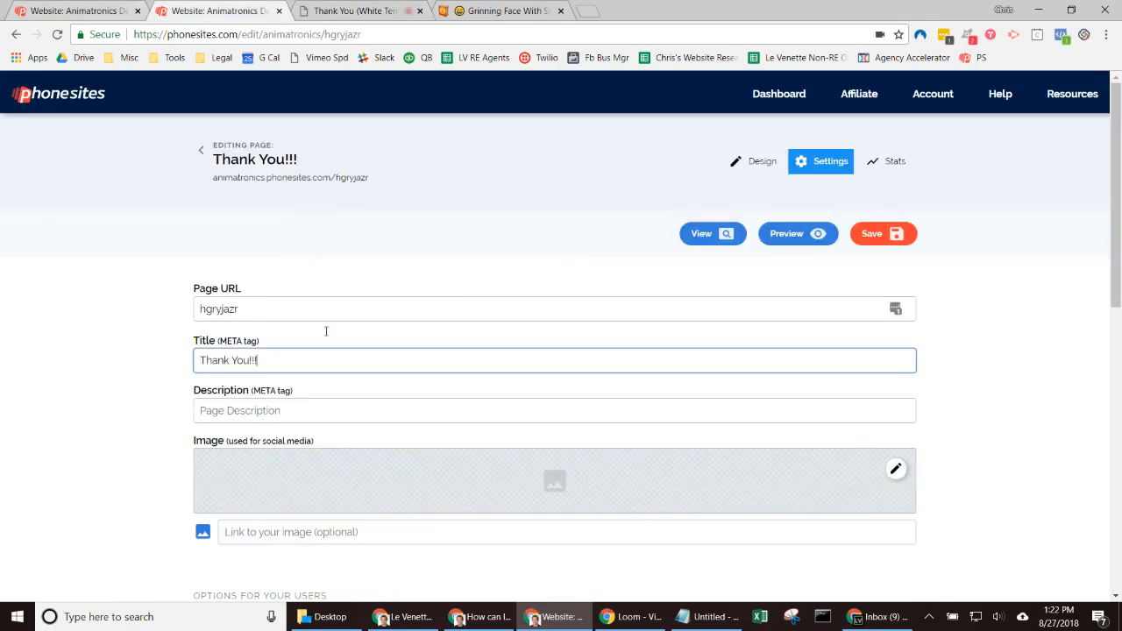
Step: Paste the grinning emoji after the Thank You!!! title, save, and view the live page
{"action": "left_click", "coordinate": [300, 358]}
{"action": "key", "text": "ctrl+v"}
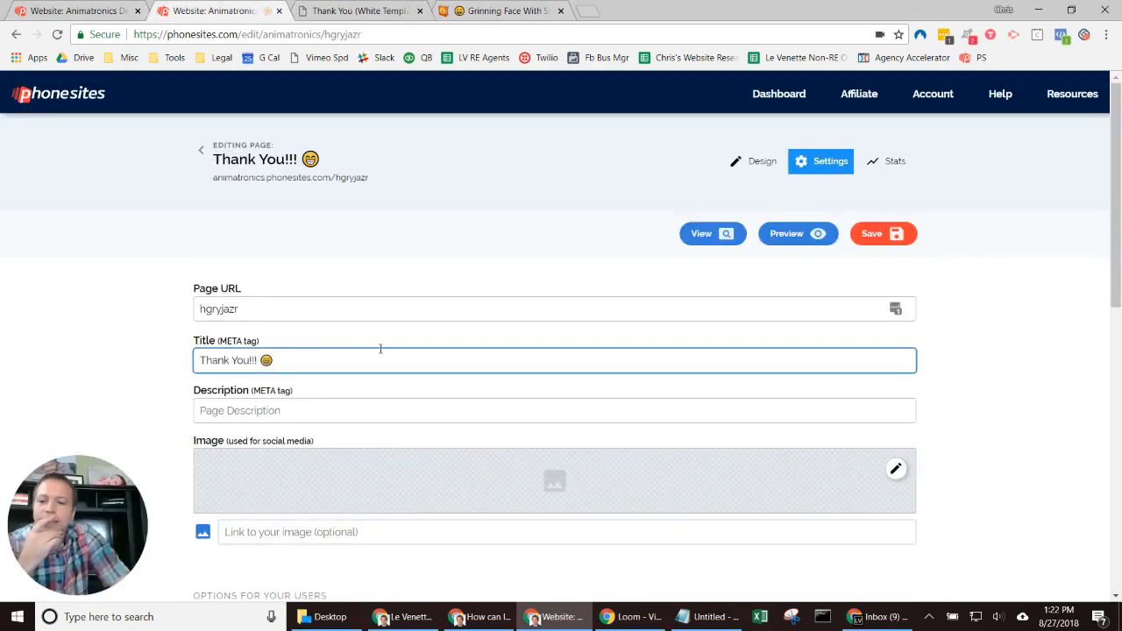
{"action": "left_click", "coordinate": [871, 235]}
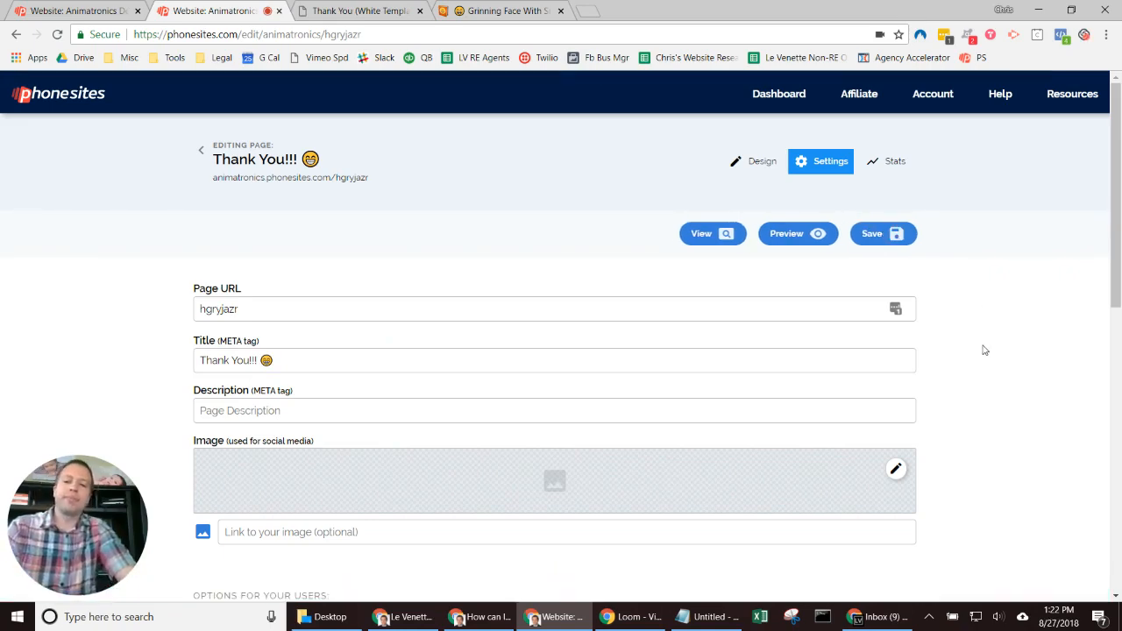
{"action": "left_click", "coordinate": [394, 9]}
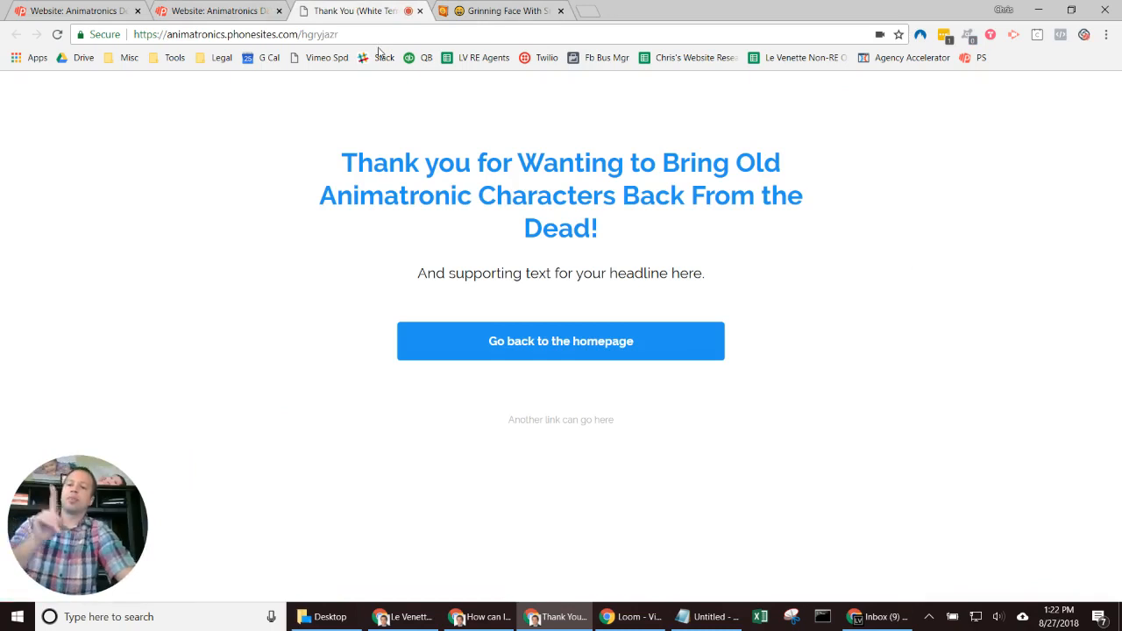
{"action": "left_click", "coordinate": [70, 7]}
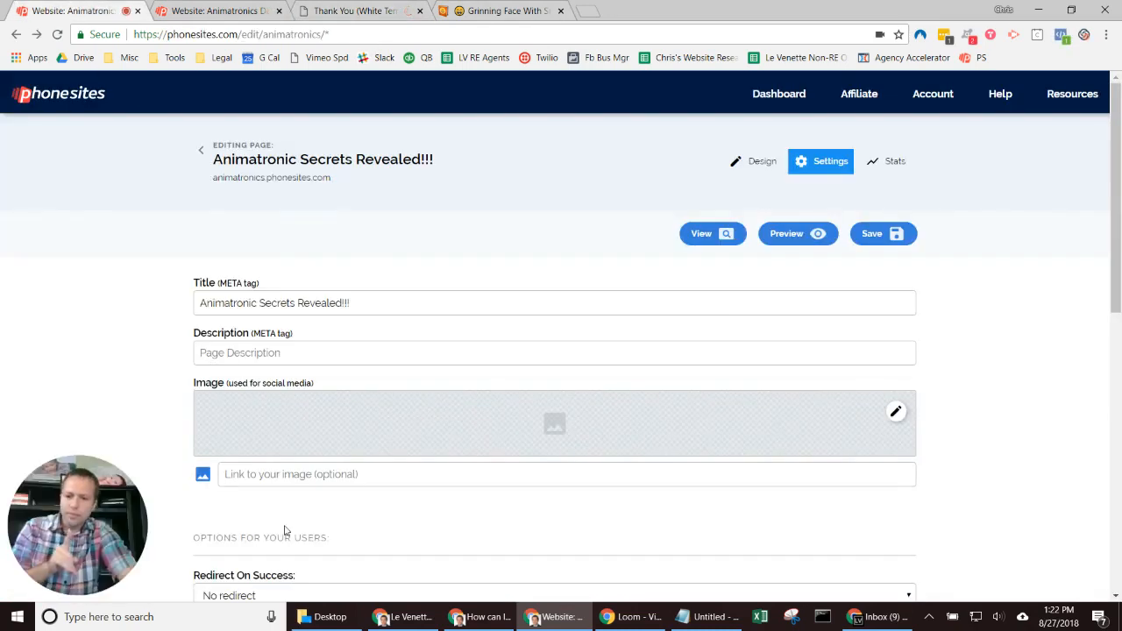
Step: Reload the live thank-you page to see the emoji title, then open its Page URL field
{"action": "scroll", "coordinate": [285, 525], "scroll_direction": "down", "scroll_amount": 1}
{"action": "scroll", "coordinate": [285, 524], "scroll_direction": "up", "scroll_amount": 1}
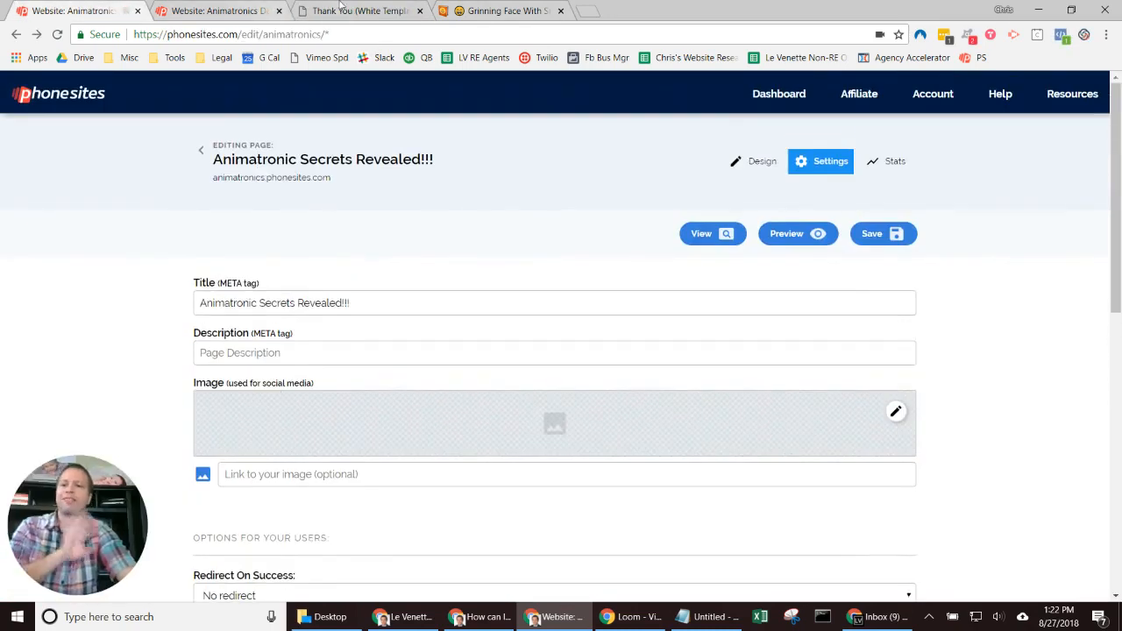
{"action": "left_click", "coordinate": [267, 16]}
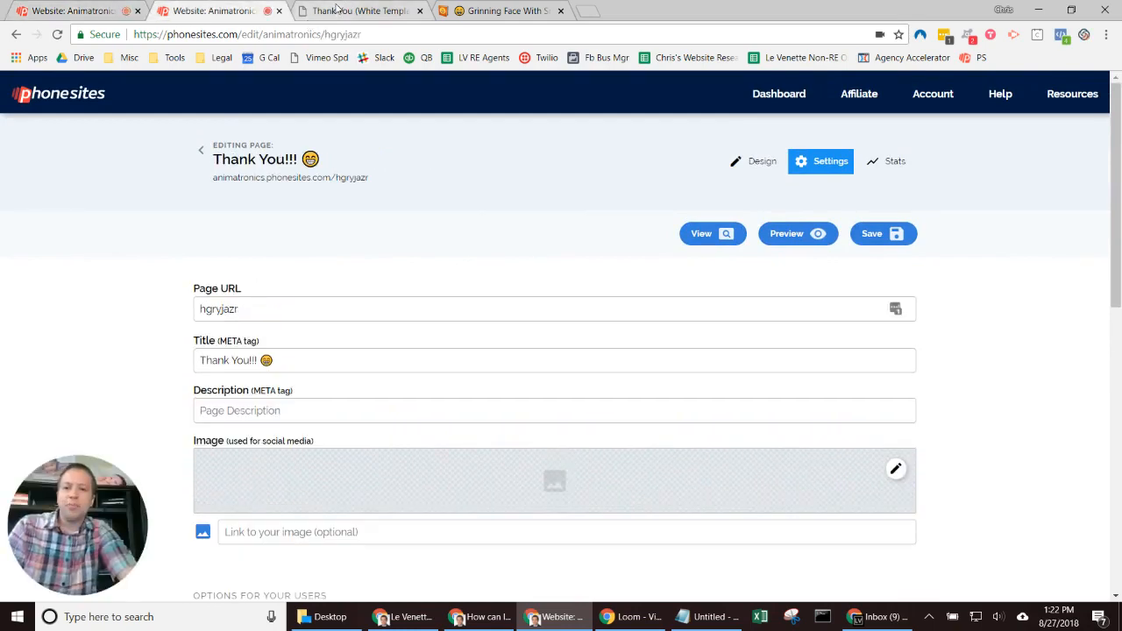
{"action": "left_click", "coordinate": [341, 12]}
{"action": "left_click", "coordinate": [57, 34]}
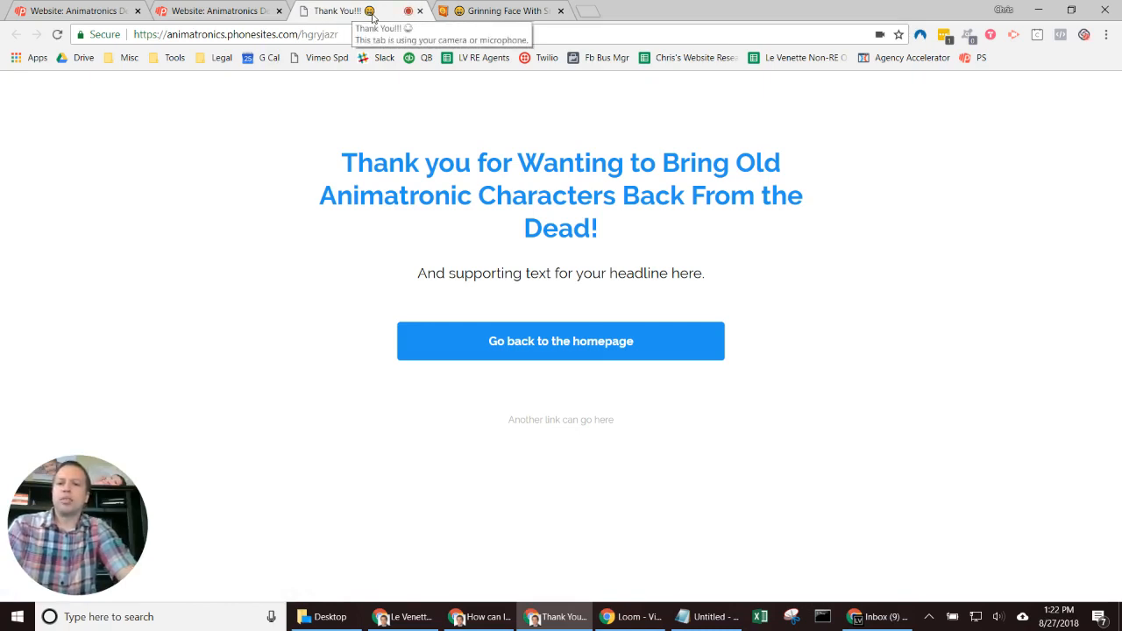
{"action": "left_click", "coordinate": [176, 10]}
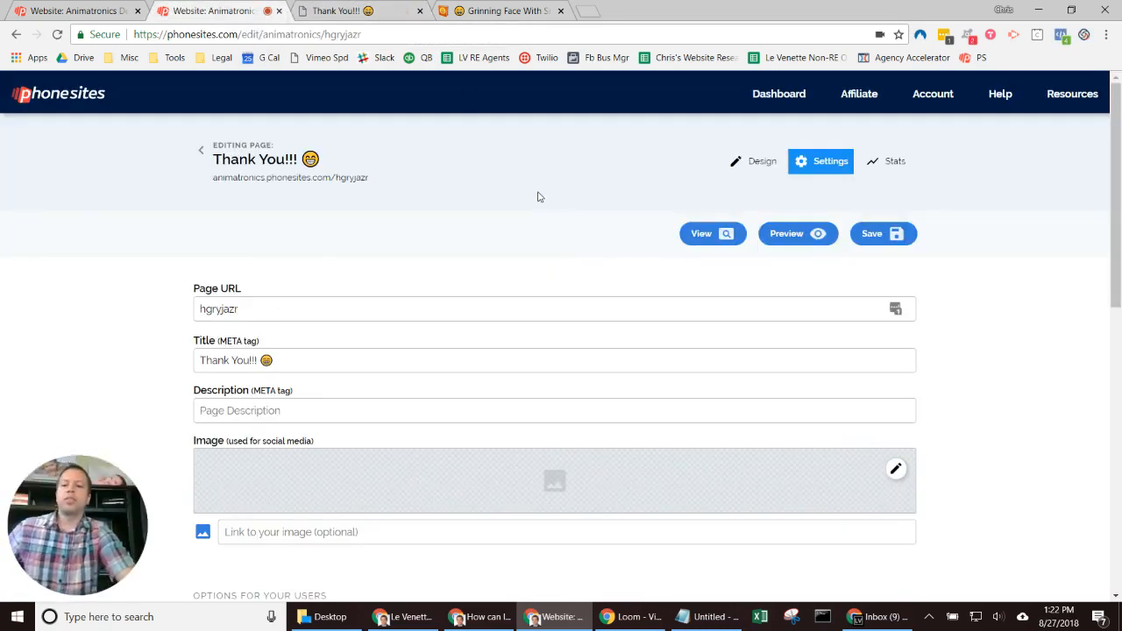
{"action": "left_click", "coordinate": [206, 301]}
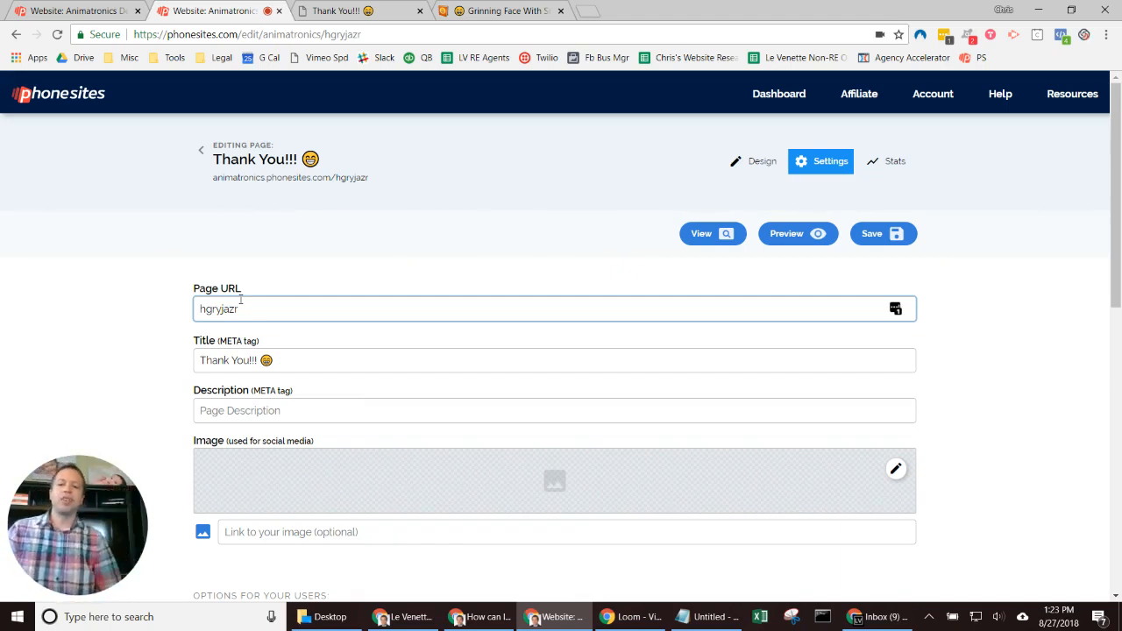
Step: Change the page URL from hgryjazr to thank-you, save, and confirm the old address shows 404
{"action": "left_click_drag", "start_coordinate": [243, 302], "coordinate": [143, 283]}
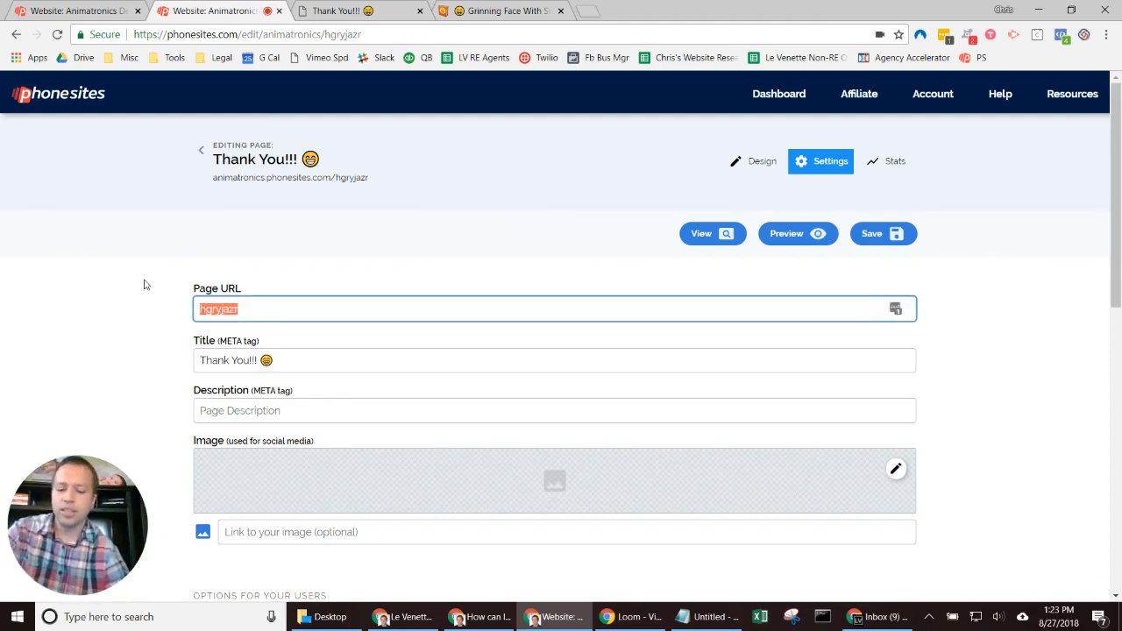
{"action": "type", "text": "thank-you"}
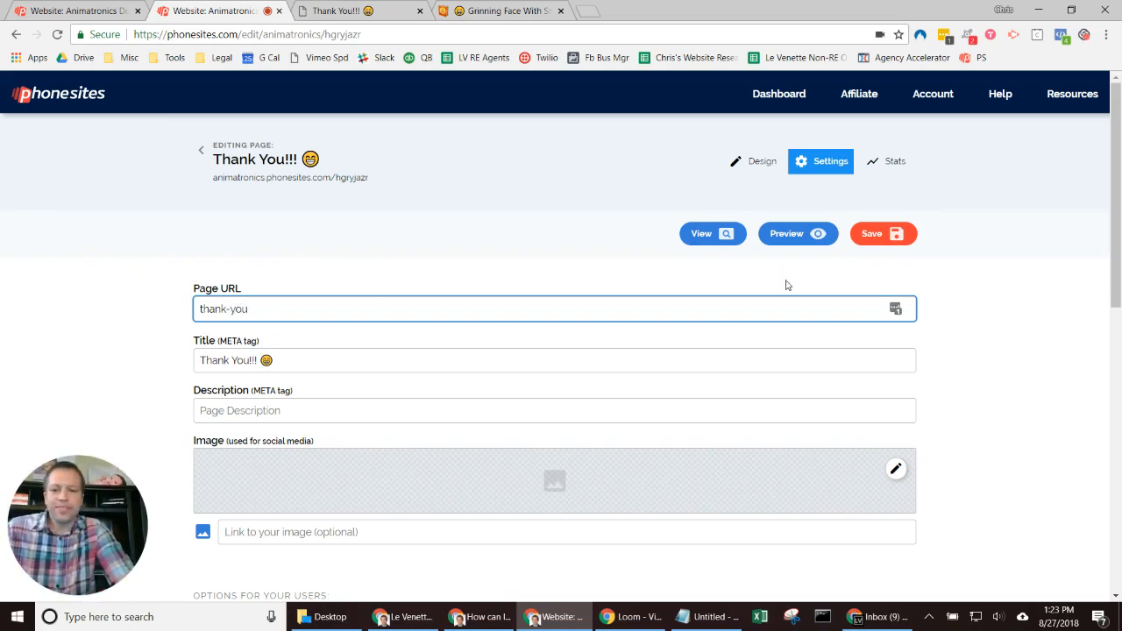
{"action": "left_click", "coordinate": [869, 244]}
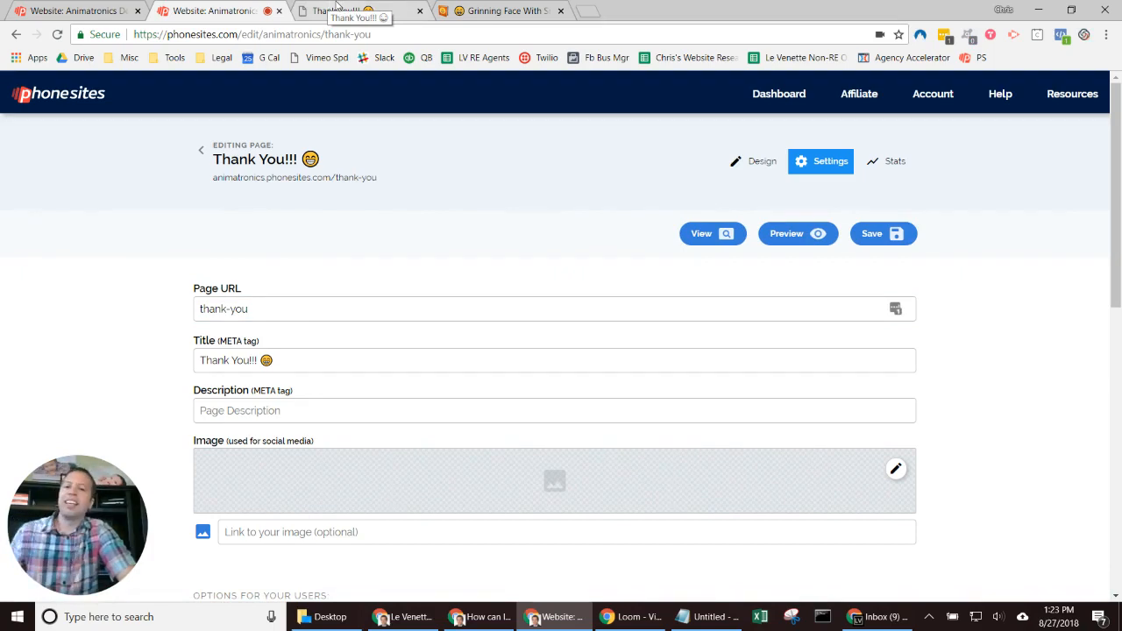
{"action": "left_click", "coordinate": [337, 7]}
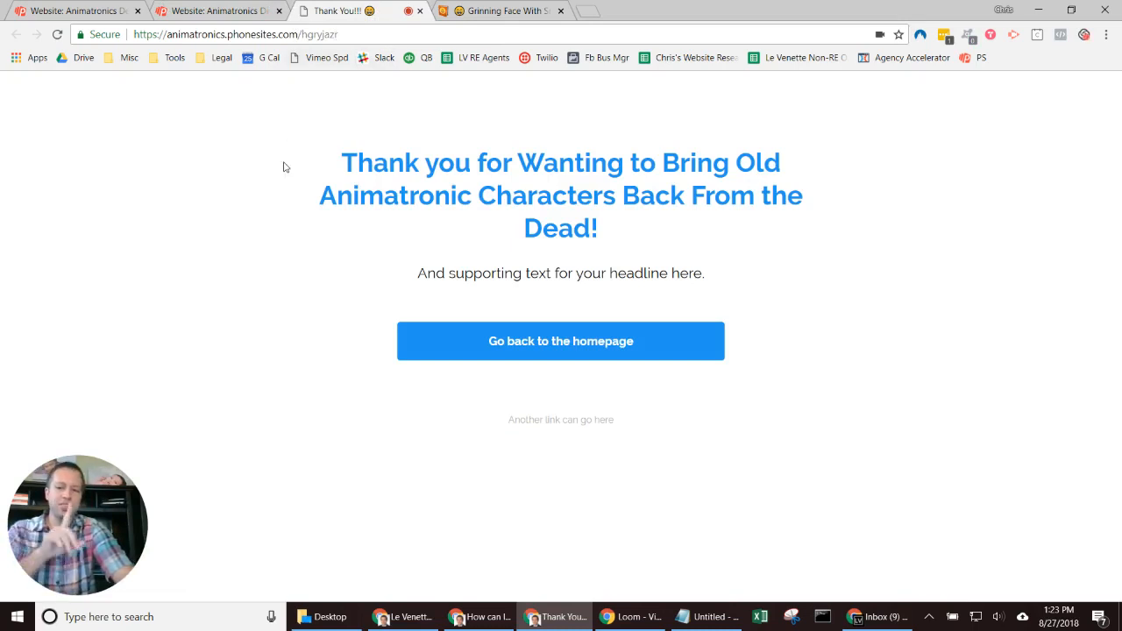
{"action": "left_click", "coordinate": [58, 36]}
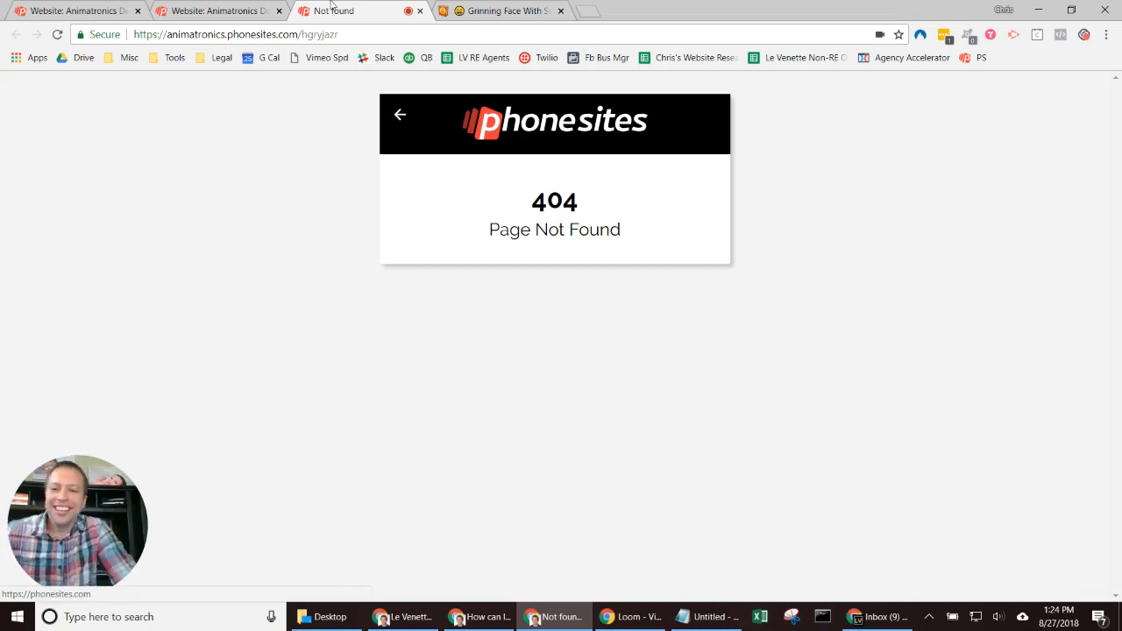
{"action": "left_click", "coordinate": [260, 8]}
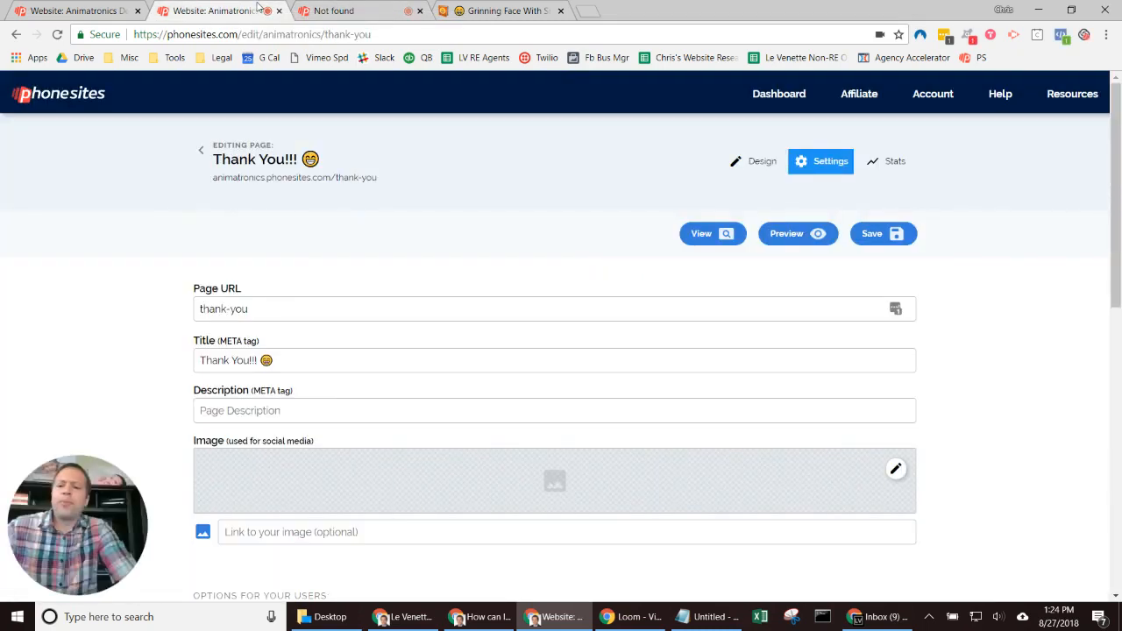
Step: Close the 404 tab, view the page at /thank-you, and return to its editor
{"action": "left_click", "coordinate": [419, 10]}
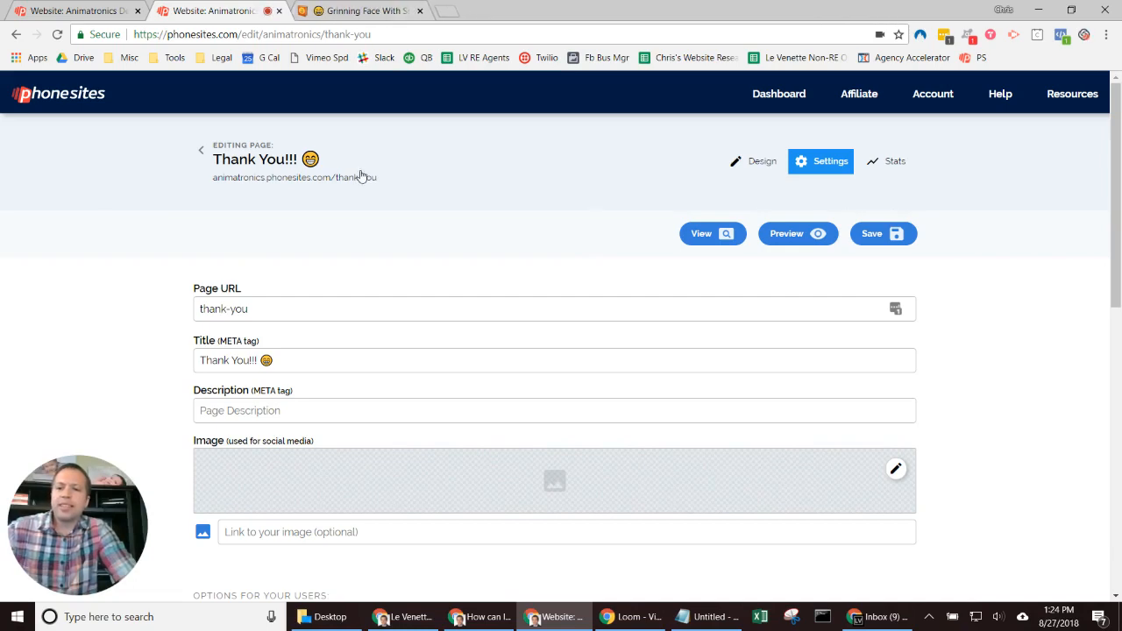
{"action": "left_click", "coordinate": [706, 239]}
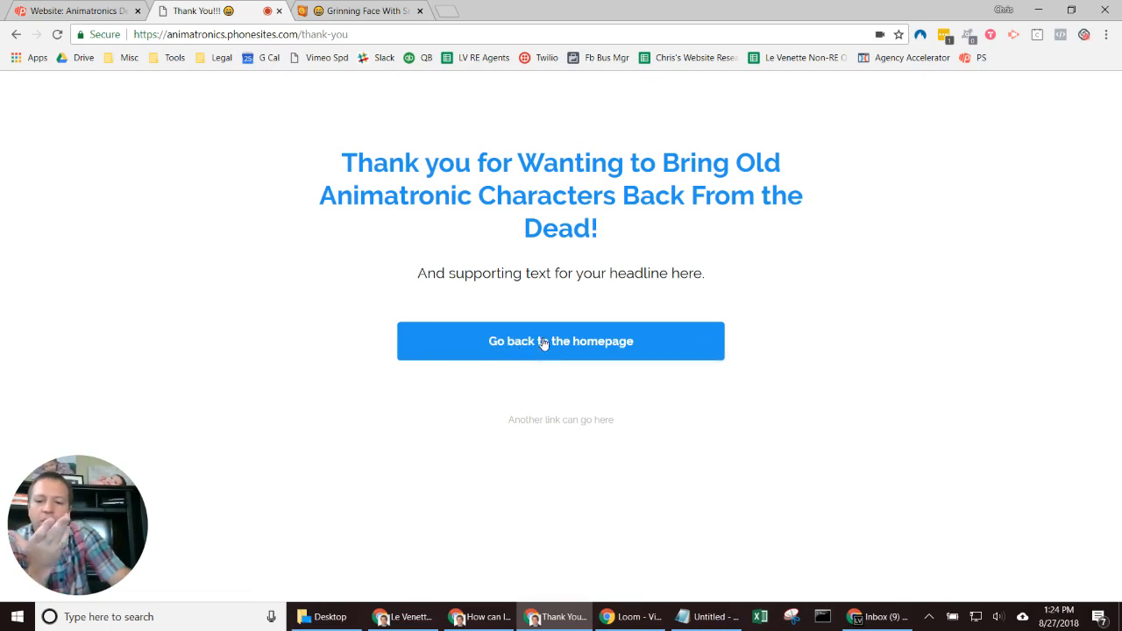
{"action": "left_click", "coordinate": [14, 35]}
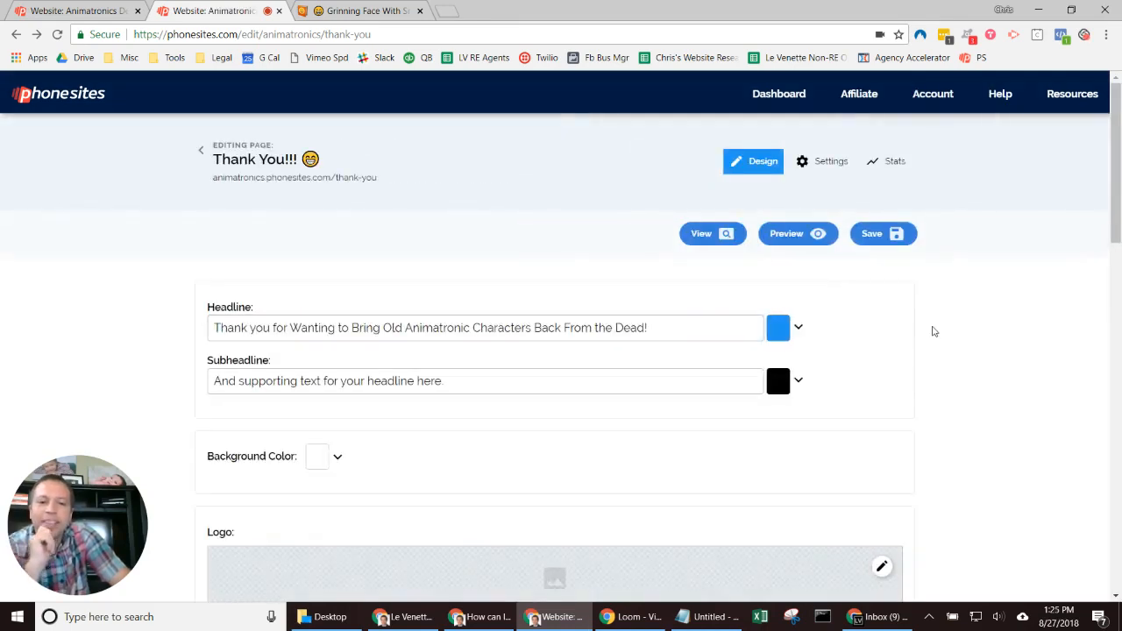
Step: Check the 'Go back to the homepage' button text on the thank-you page
{"action": "scroll", "coordinate": [935, 332], "scroll_direction": "down", "scroll_amount": 10}
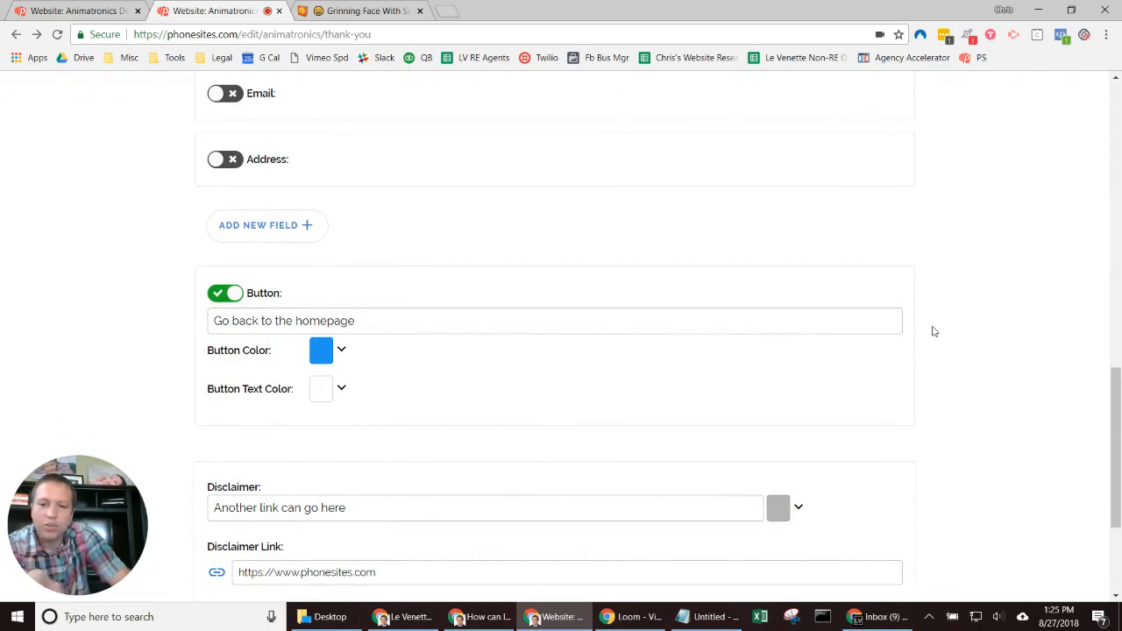
{"action": "left_click", "coordinate": [216, 327]}
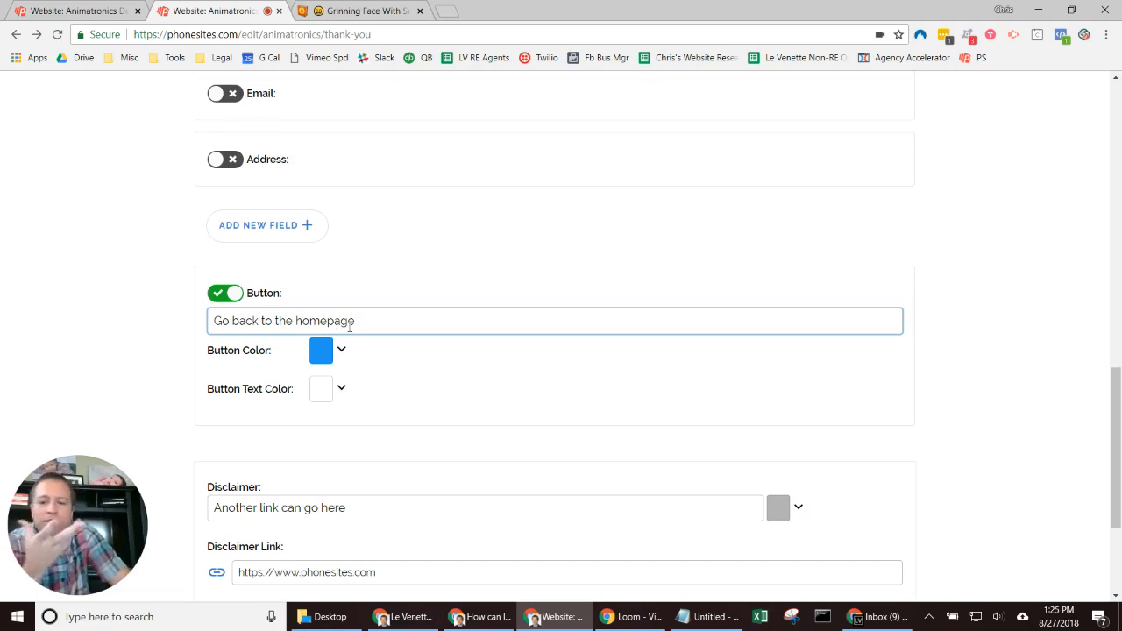
{"action": "left_click", "coordinate": [445, 369]}
{"action": "scroll", "coordinate": [444, 370], "scroll_direction": "up", "scroll_amount": 15}
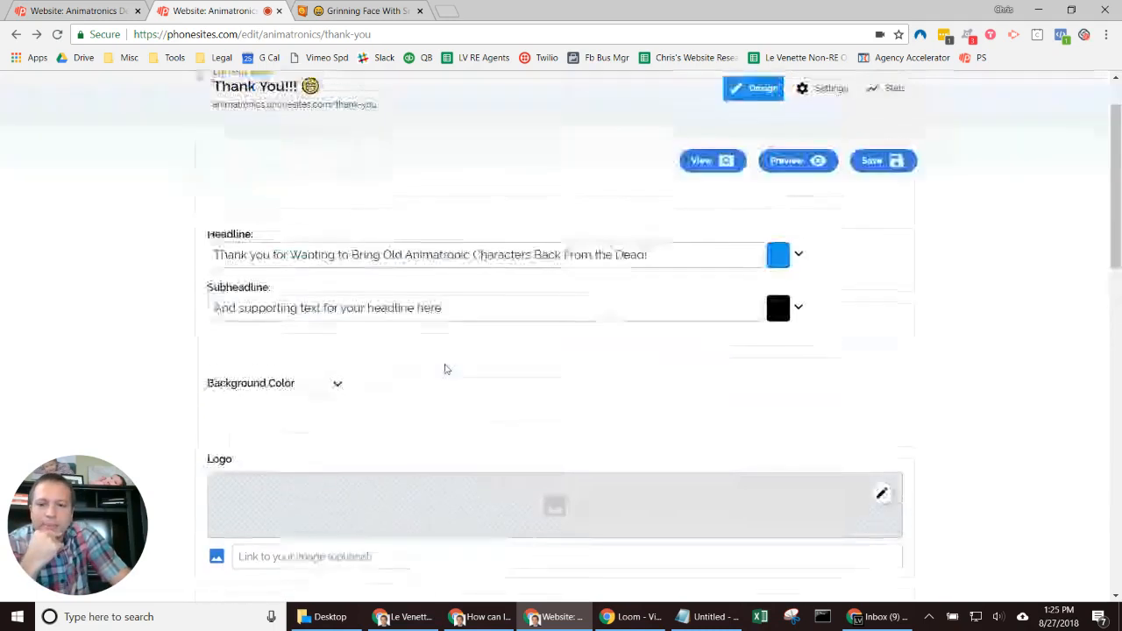
Step: Set Redirect On Success to animatronics.phonesites.com and save the page settings
{"action": "left_click", "coordinate": [831, 92]}
{"action": "scroll", "coordinate": [479, 409], "scroll_direction": "down", "scroll_amount": 3}
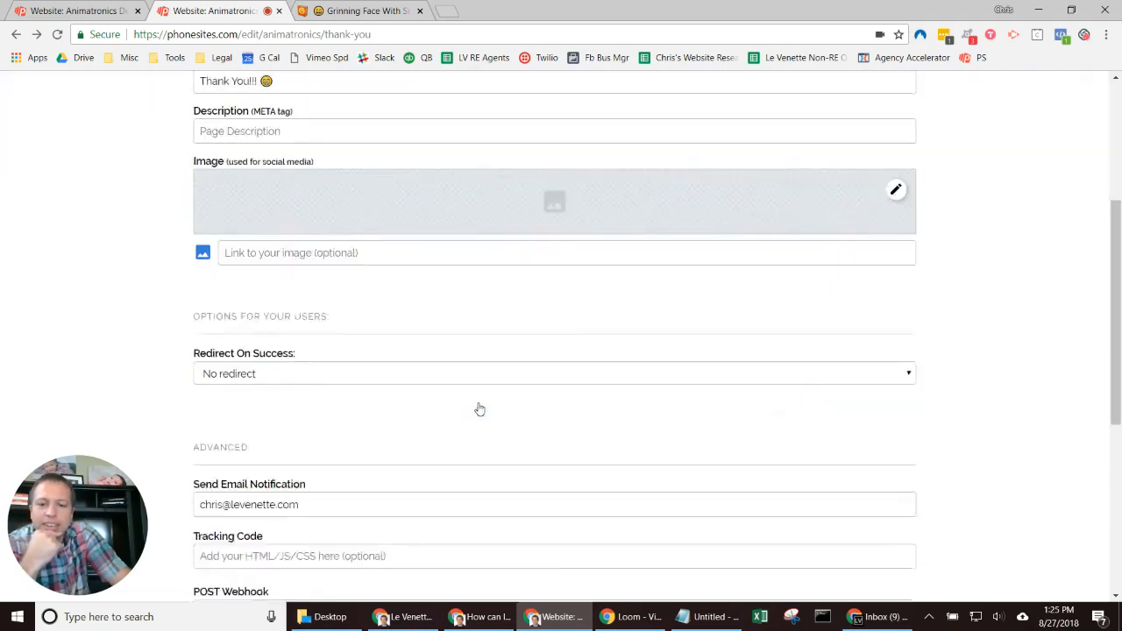
{"action": "left_click", "coordinate": [244, 366]}
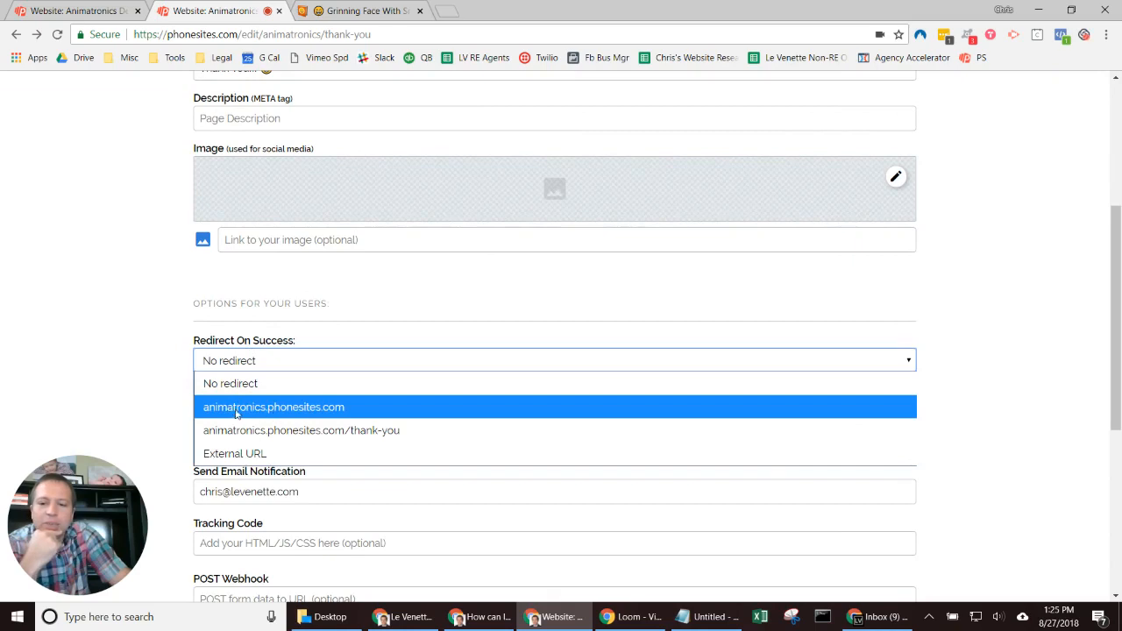
{"action": "left_click", "coordinate": [263, 409]}
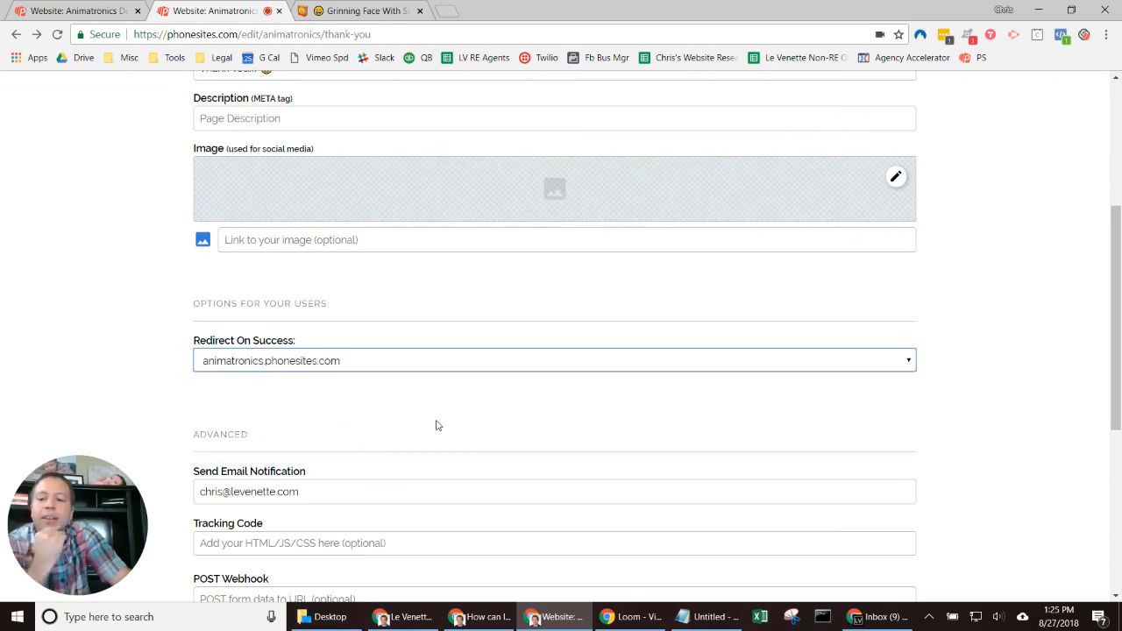
{"action": "left_click", "coordinate": [436, 425]}
{"action": "left_click_drag", "start_coordinate": [1107, 272], "coordinate": [1108, 150]}
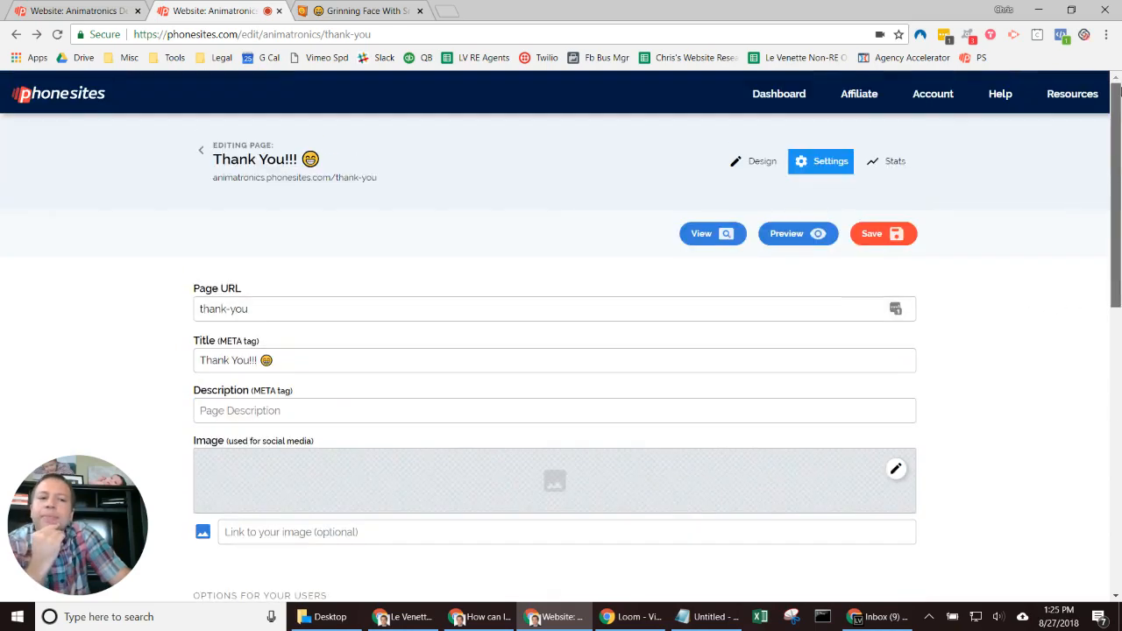
{"action": "left_click", "coordinate": [899, 233]}
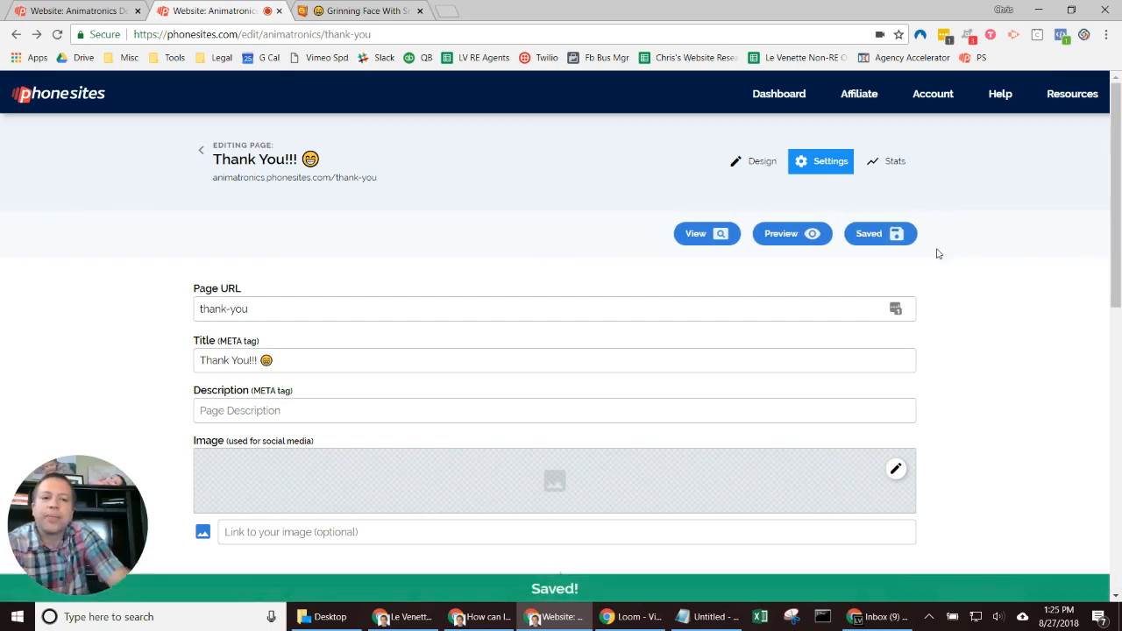
Step: View the live thank-you page, test that its button returns home, and go back to the editor
{"action": "left_click", "coordinate": [697, 233]}
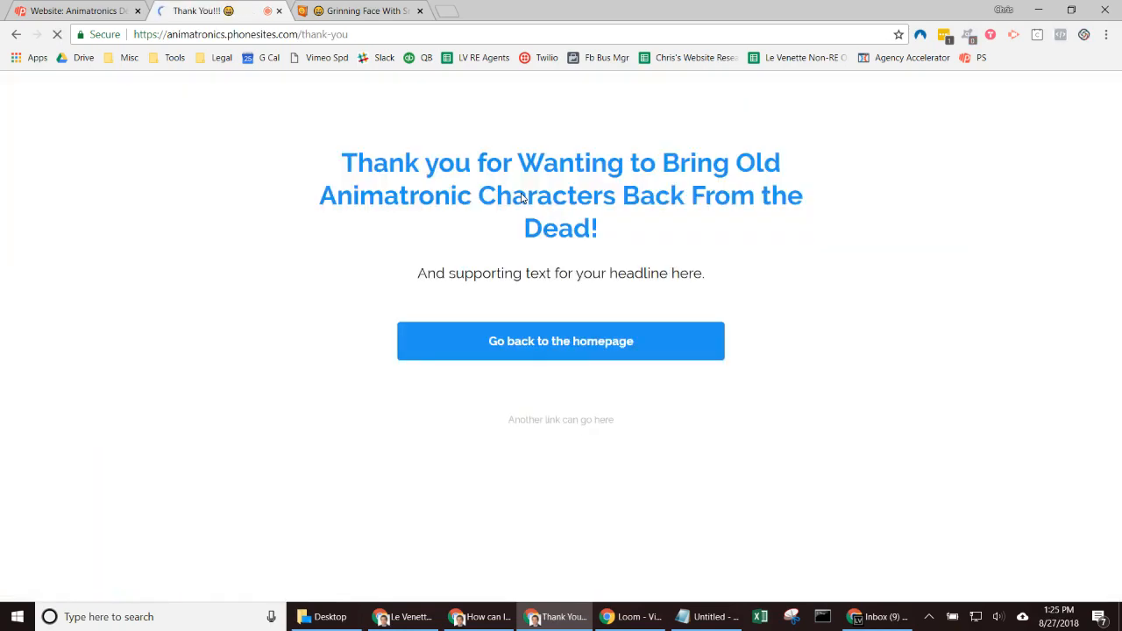
{"action": "left_click", "coordinate": [545, 353]}
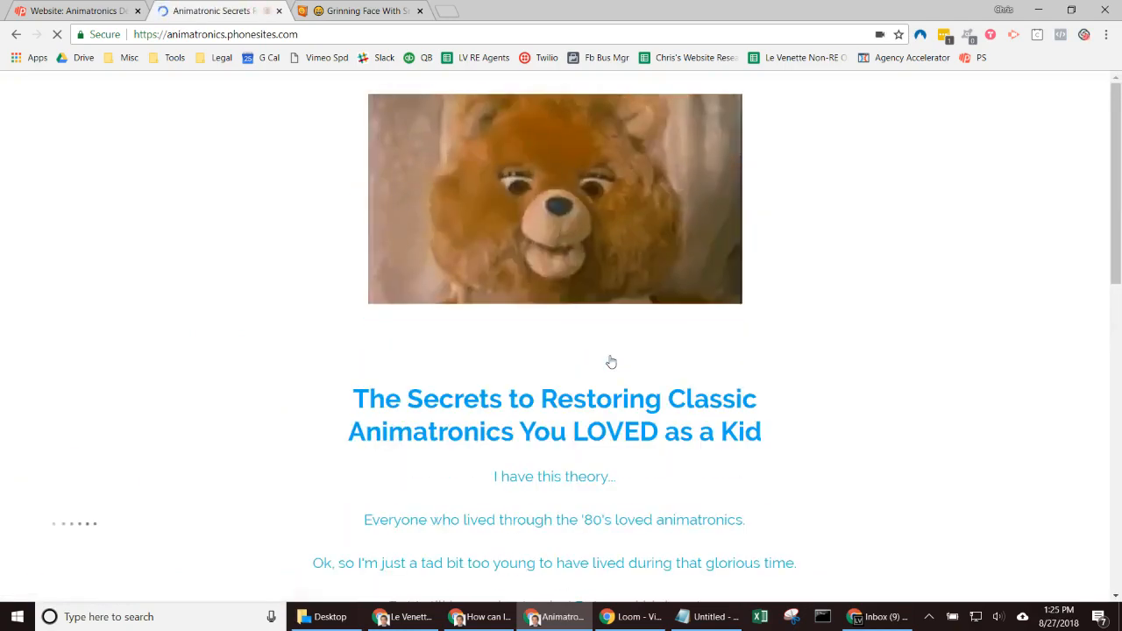
{"action": "left_click", "coordinate": [15, 38]}
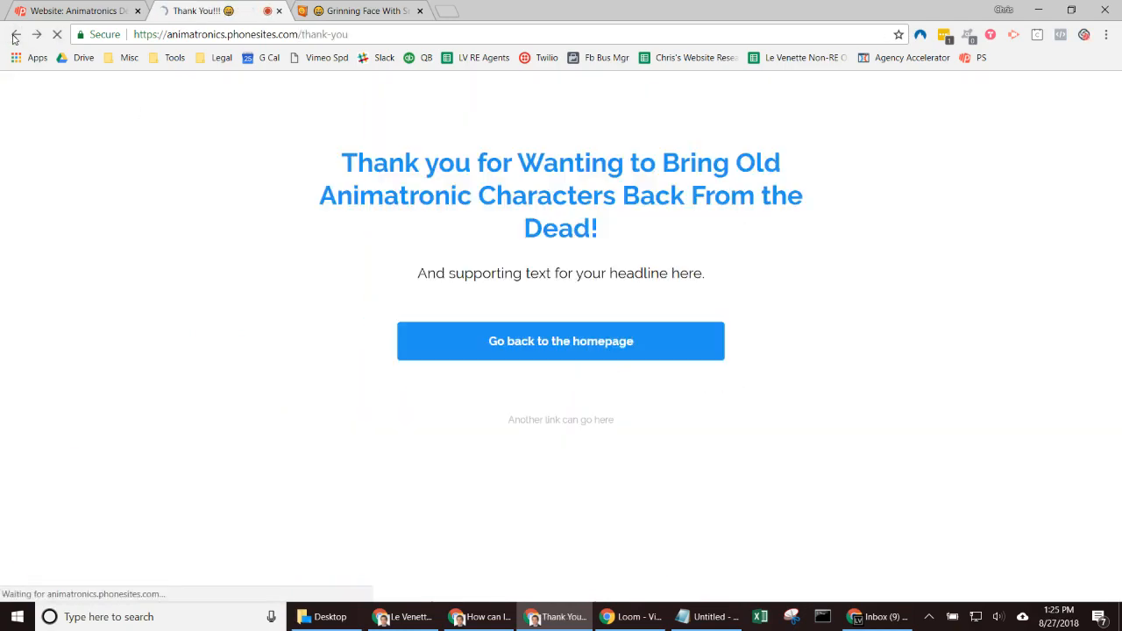
{"action": "left_click", "coordinate": [15, 38]}
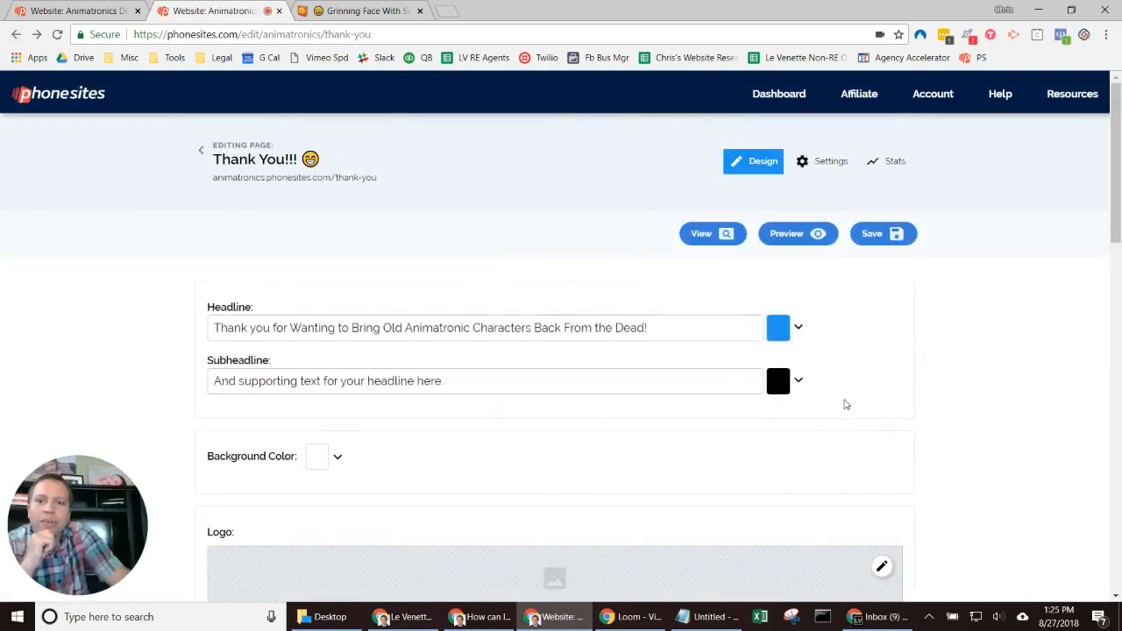
Step: Replace 'back to the homepage' in the Button field so the label reads 'Go to PhoneSites.com'
{"action": "scroll", "coordinate": [846, 405], "scroll_direction": "down", "scroll_amount": 10}
{"action": "left_click", "coordinate": [256, 321]}
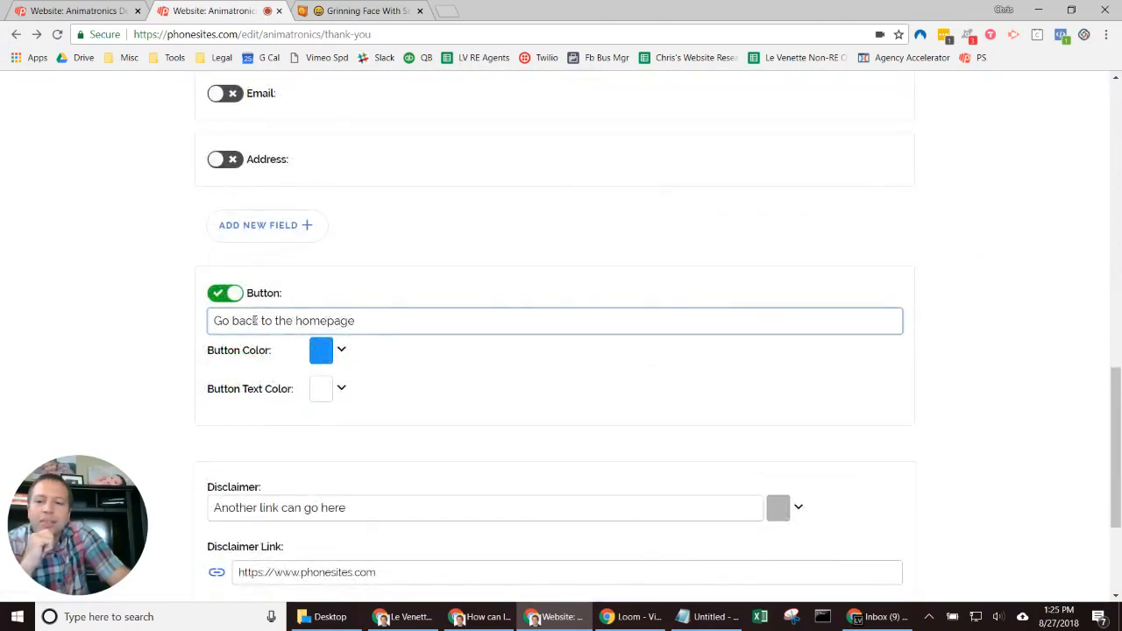
{"action": "left_click_drag", "start_coordinate": [233, 321], "coordinate": [544, 332]}
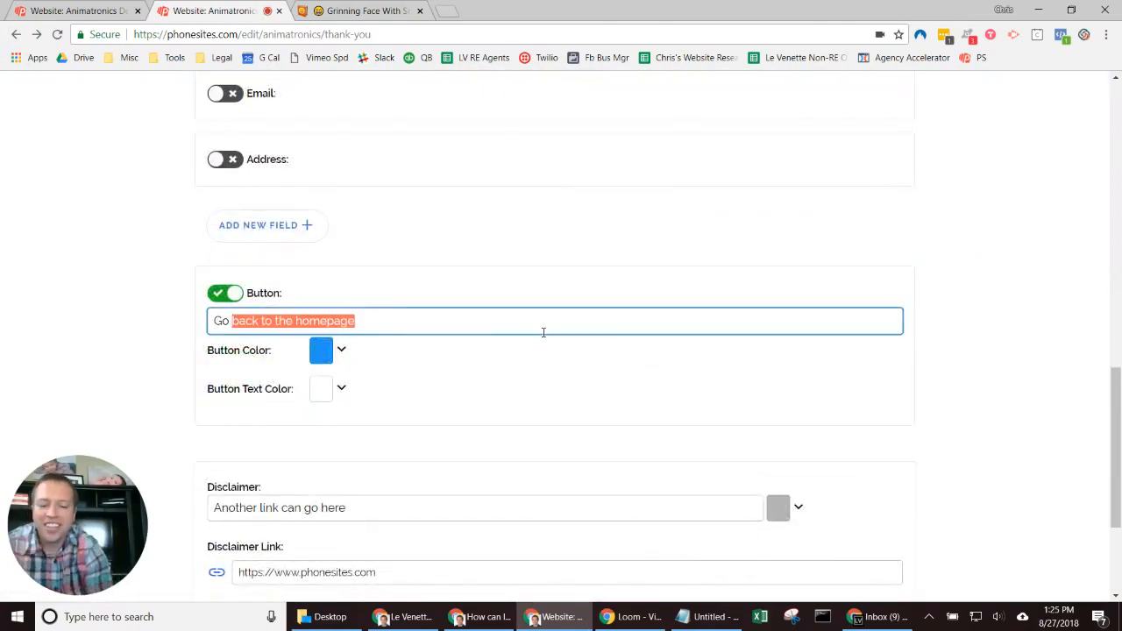
{"action": "type", "text": "to "}
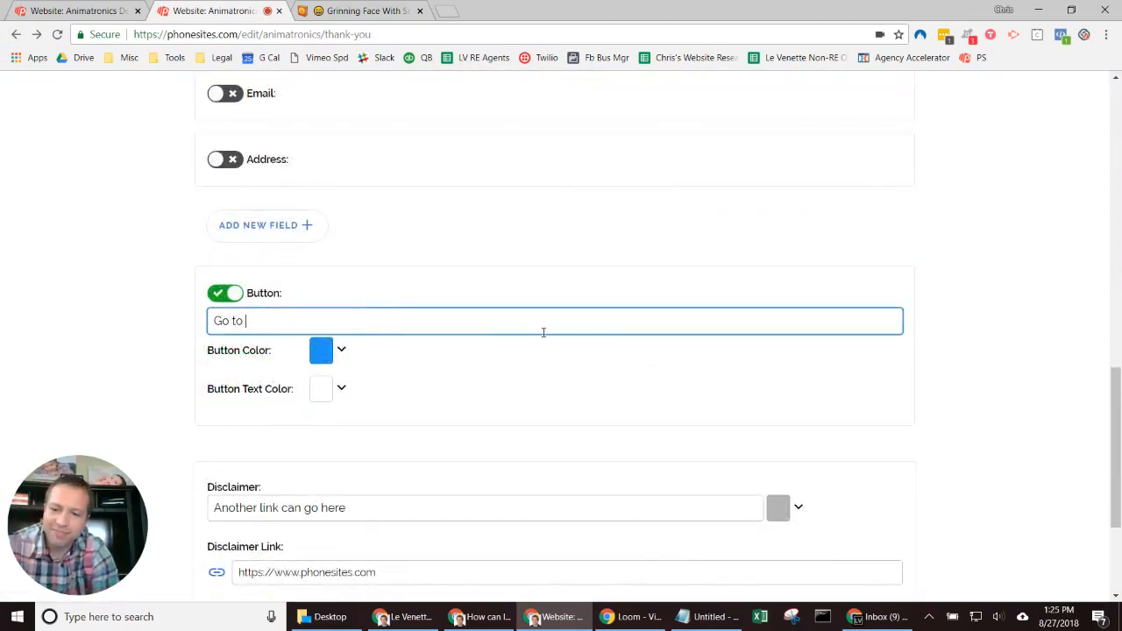
{"action": "type", "text": "PhoneSites"}
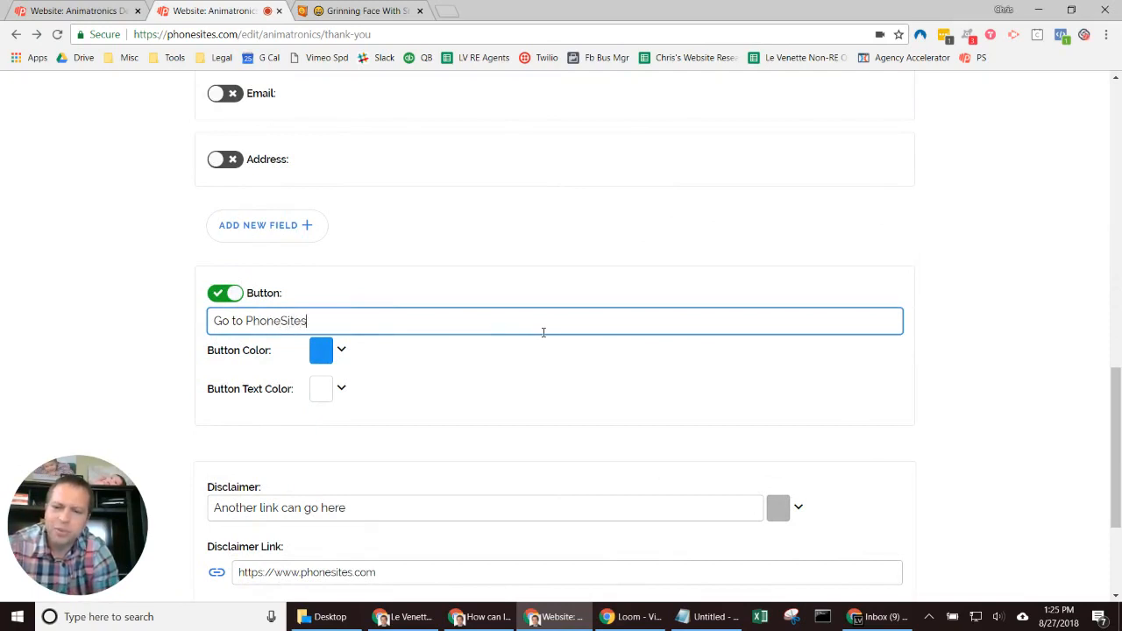
{"action": "type", "text": ".com"}
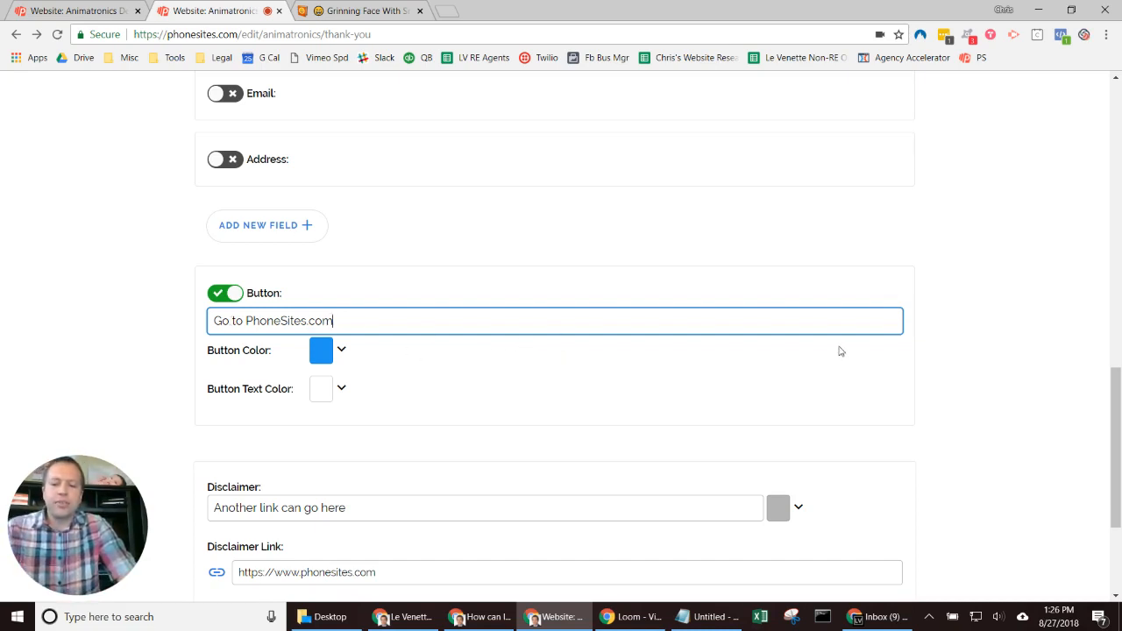
{"action": "scroll", "coordinate": [882, 351], "scroll_direction": "up", "scroll_amount": 5}
{"action": "scroll", "coordinate": [884, 354], "scroll_direction": "down", "scroll_amount": 7}
{"action": "scroll", "coordinate": [886, 354], "scroll_direction": "up", "scroll_amount": 4}
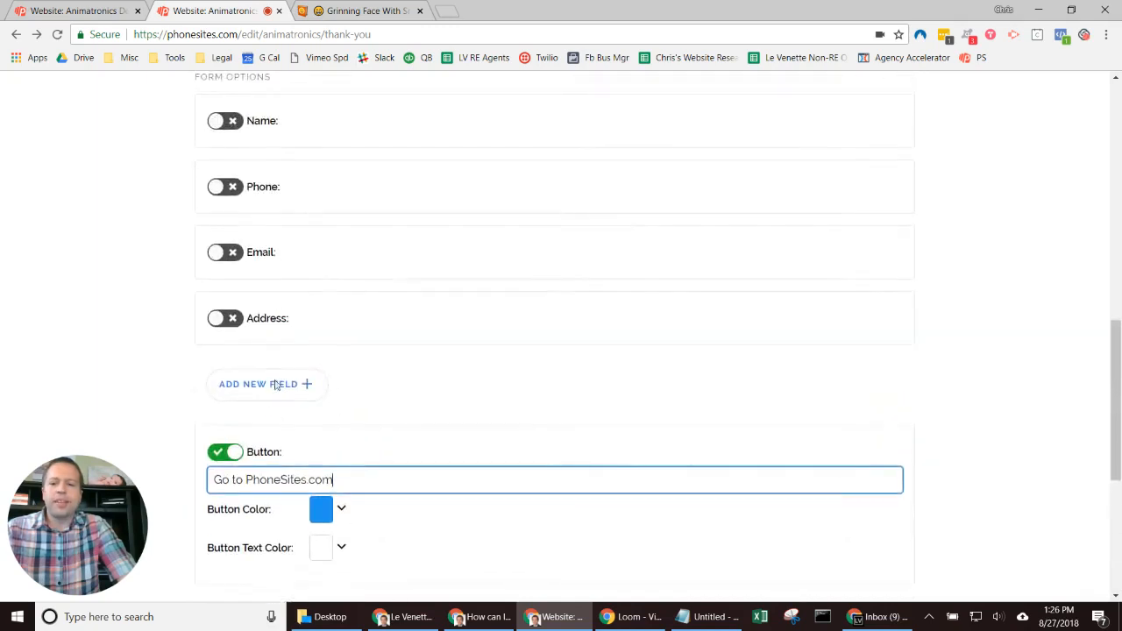
{"action": "left_click_drag", "start_coordinate": [247, 479], "coordinate": [378, 475]}
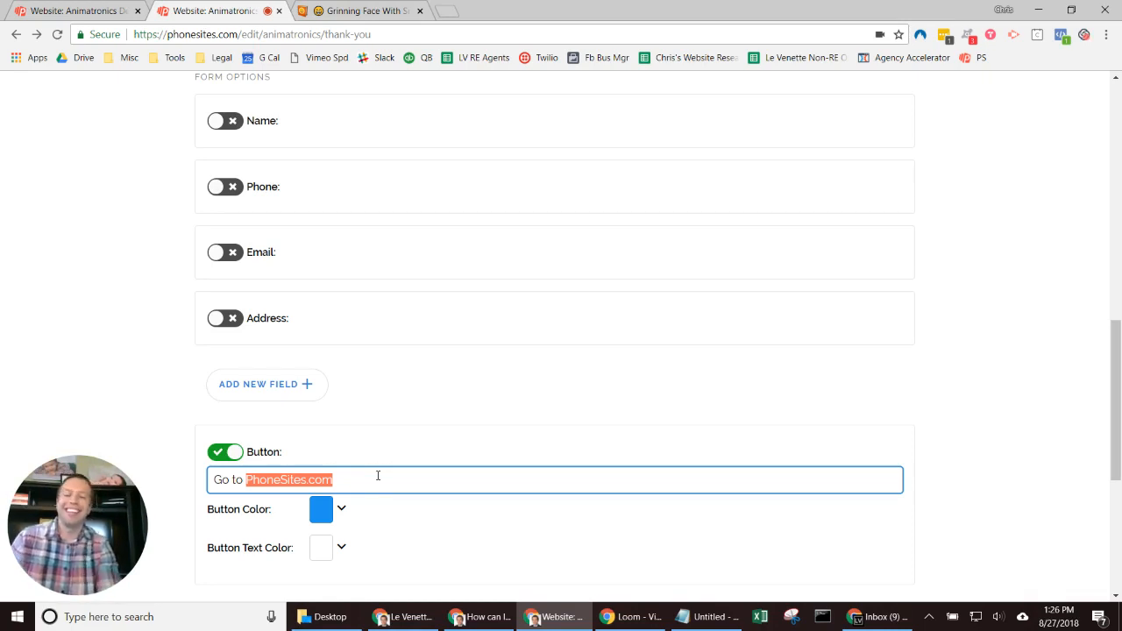
Step: In a new tab, search Google for 'teddy ruxpin' and open the Amazon Teddy Ruxpin listing
{"action": "left_click", "coordinate": [451, 11]}
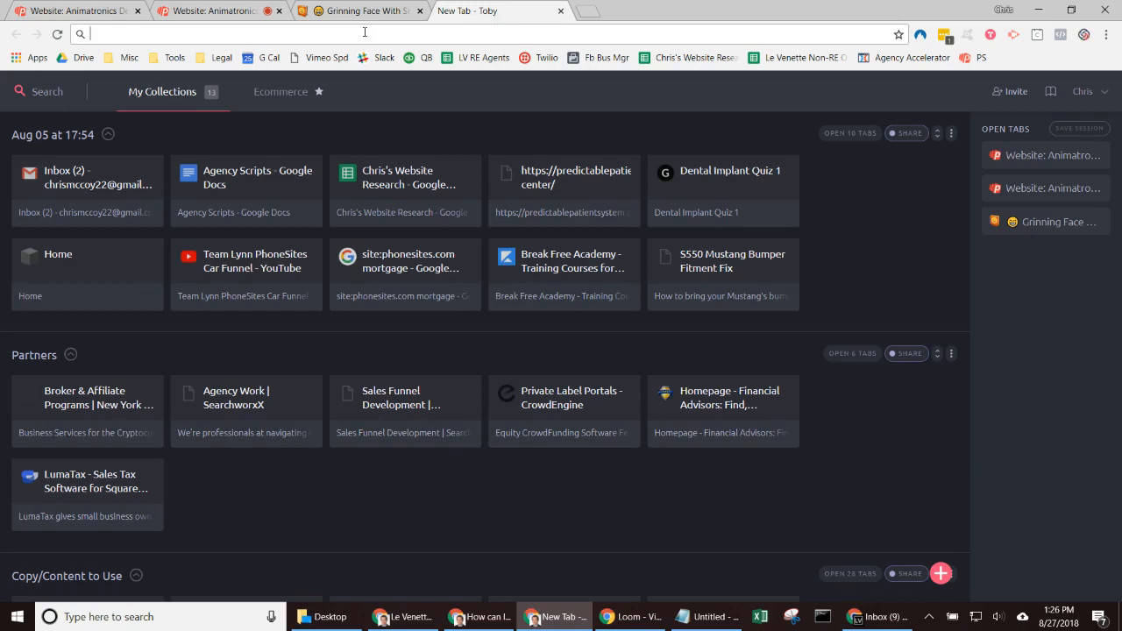
{"action": "left_click", "coordinate": [365, 33]}
{"action": "type", "text": "teddy r"}
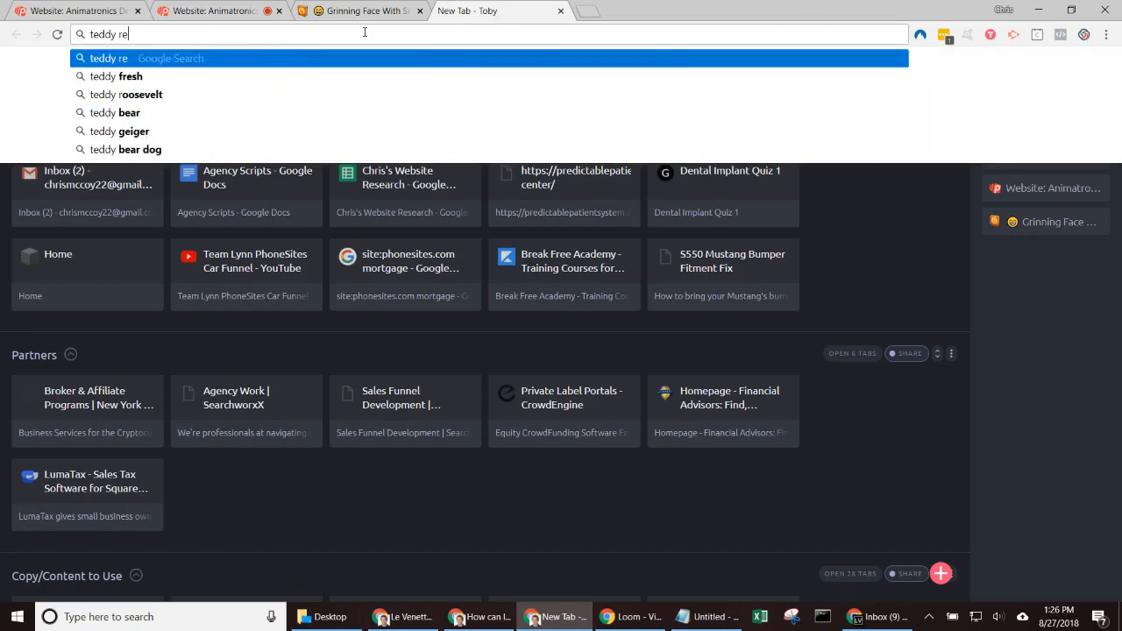
{"action": "type", "text": "uxpin"}
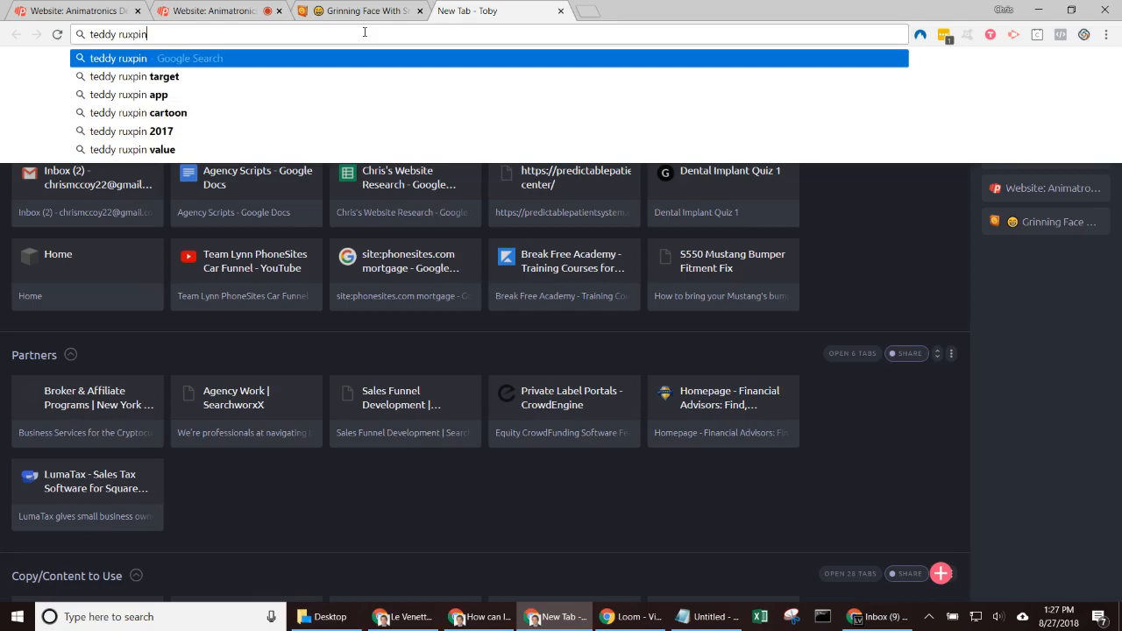
{"action": "key", "text": "Return"}
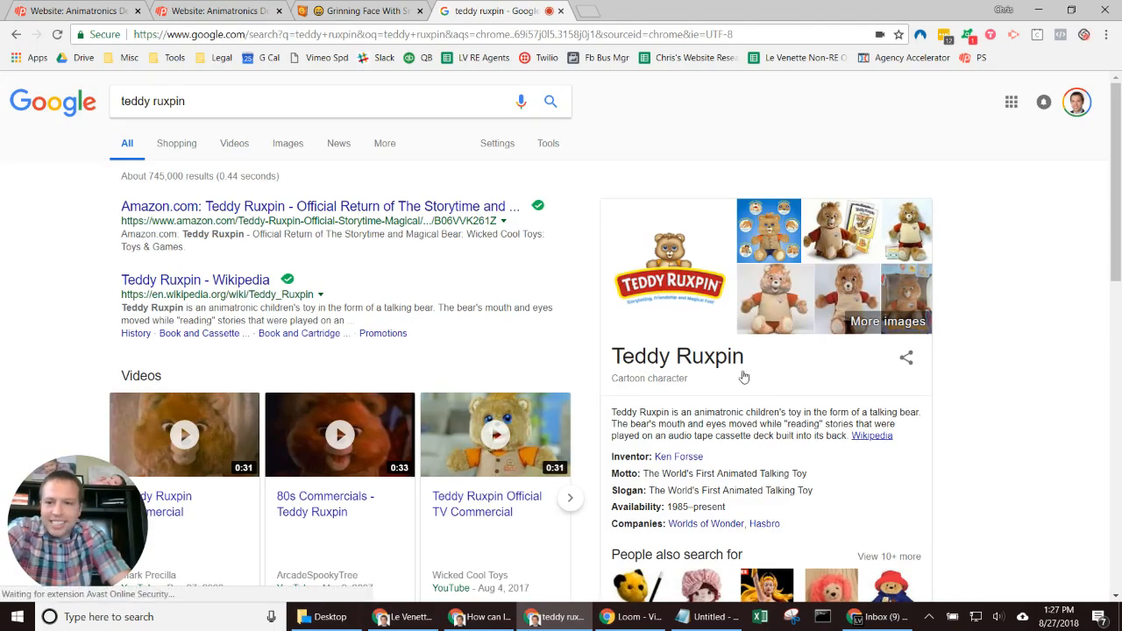
{"action": "left_click", "coordinate": [301, 207]}
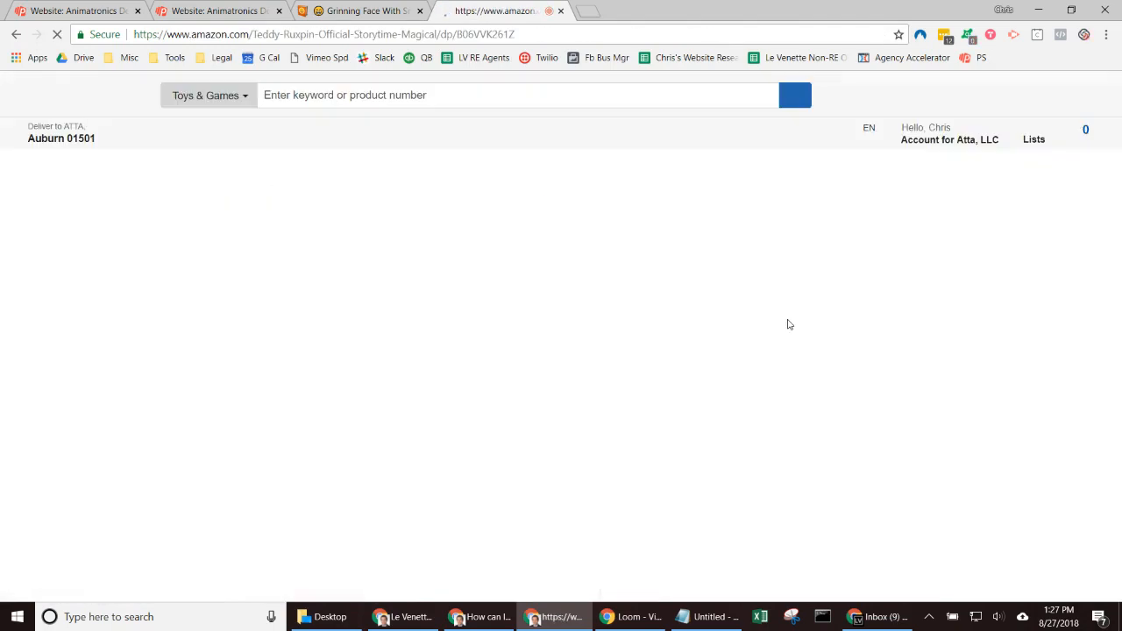
Step: Look over the Amazon Teddy Ruxpin storytime bear listing and select its URL for copying
{"action": "scroll", "coordinate": [684, 412], "scroll_direction": "down", "scroll_amount": 1}
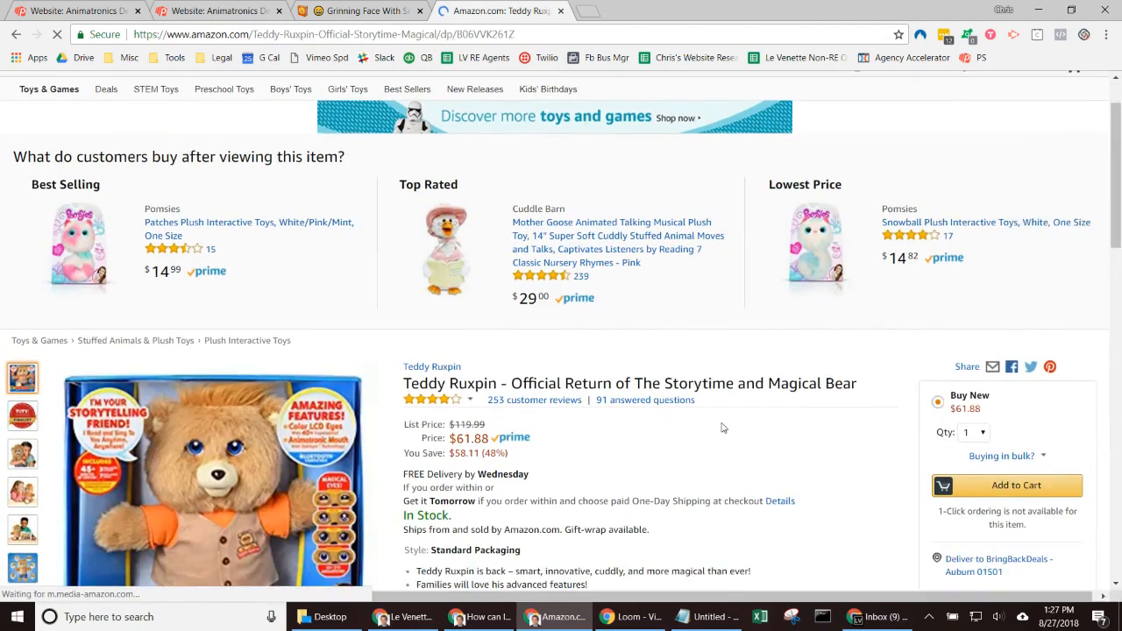
{"action": "scroll", "coordinate": [704, 417], "scroll_direction": "down", "scroll_amount": 2}
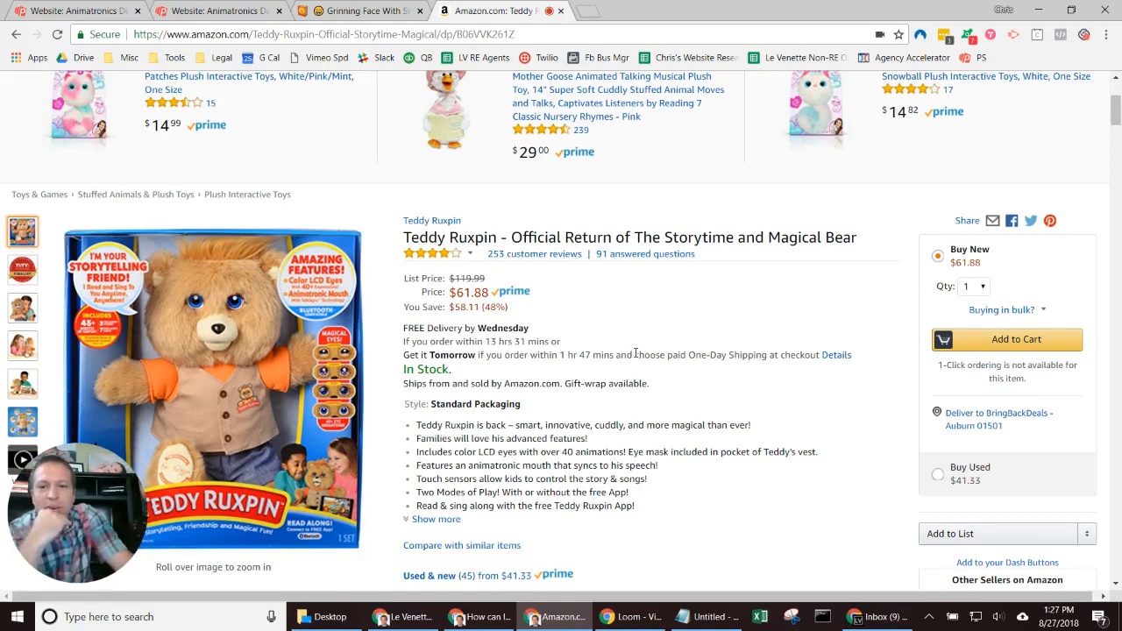
{"action": "left_click", "coordinate": [408, 33]}
{"action": "key", "text": "ctrl+c"}
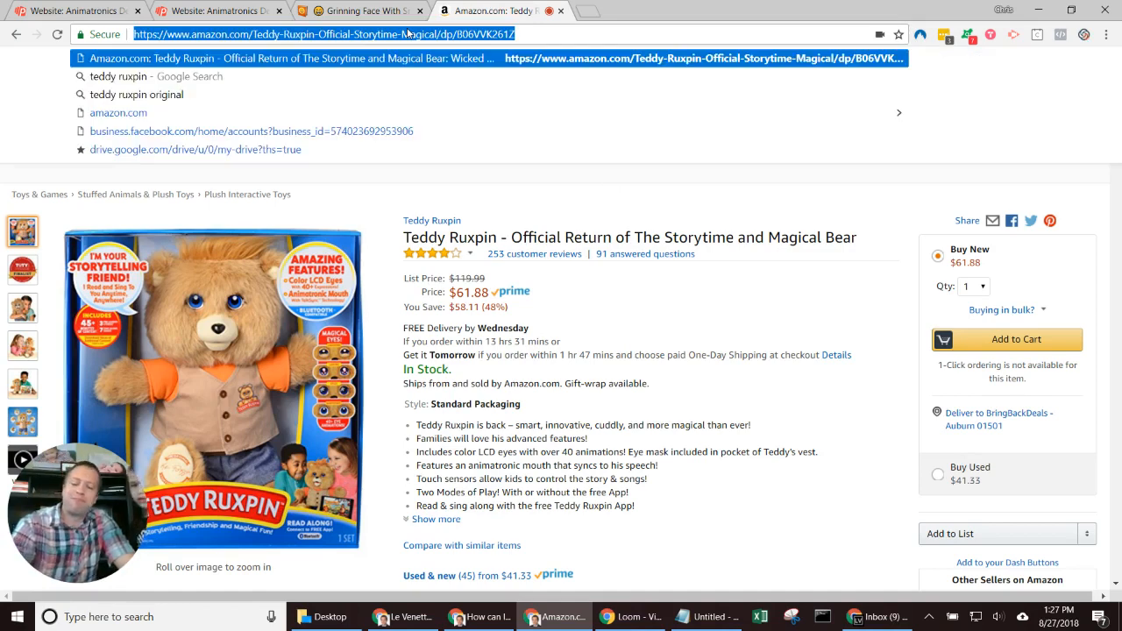
{"action": "left_click", "coordinate": [215, 11]}
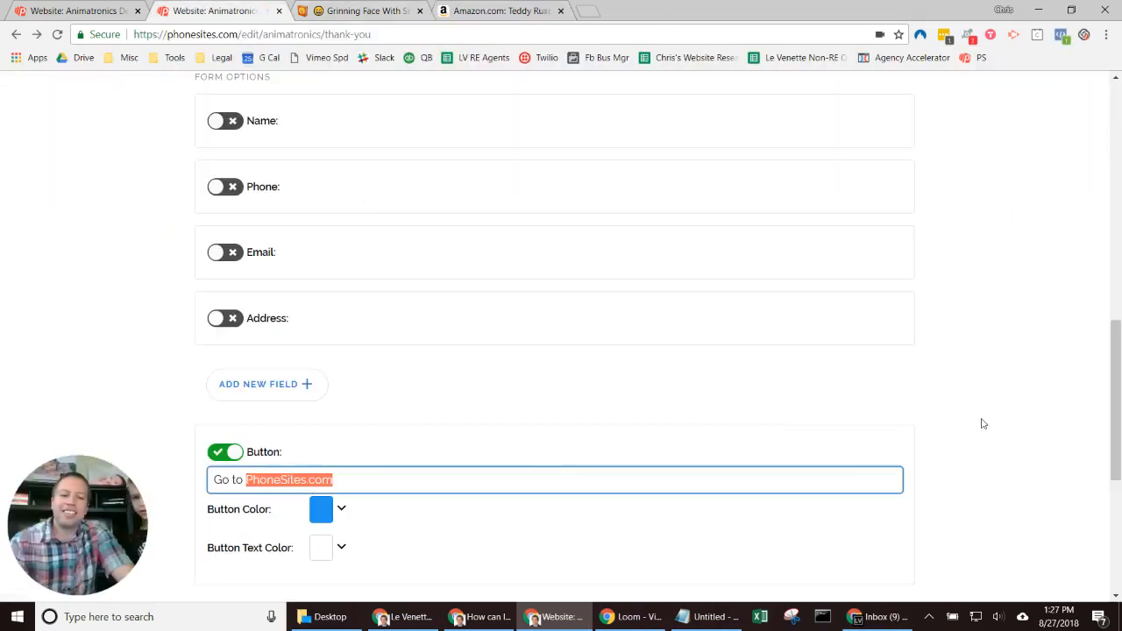
Step: Change the button label to 'Go buy a Teddy Ruxpin' and save the thank-you page
{"action": "key", "text": "BackSpace"}
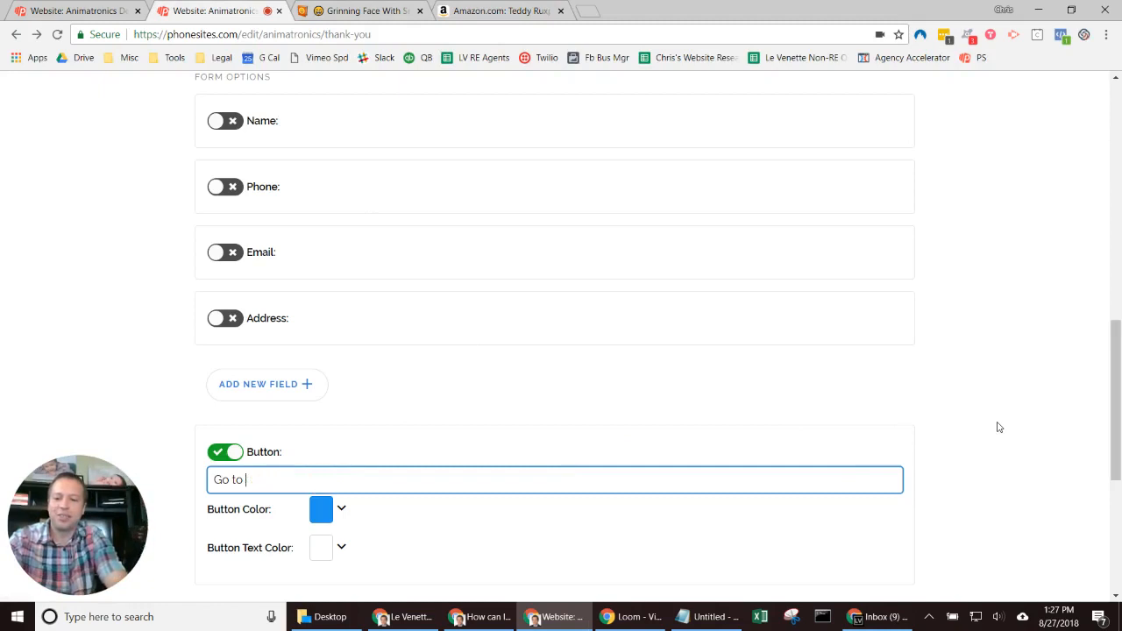
{"action": "type", "text": "buy a "}
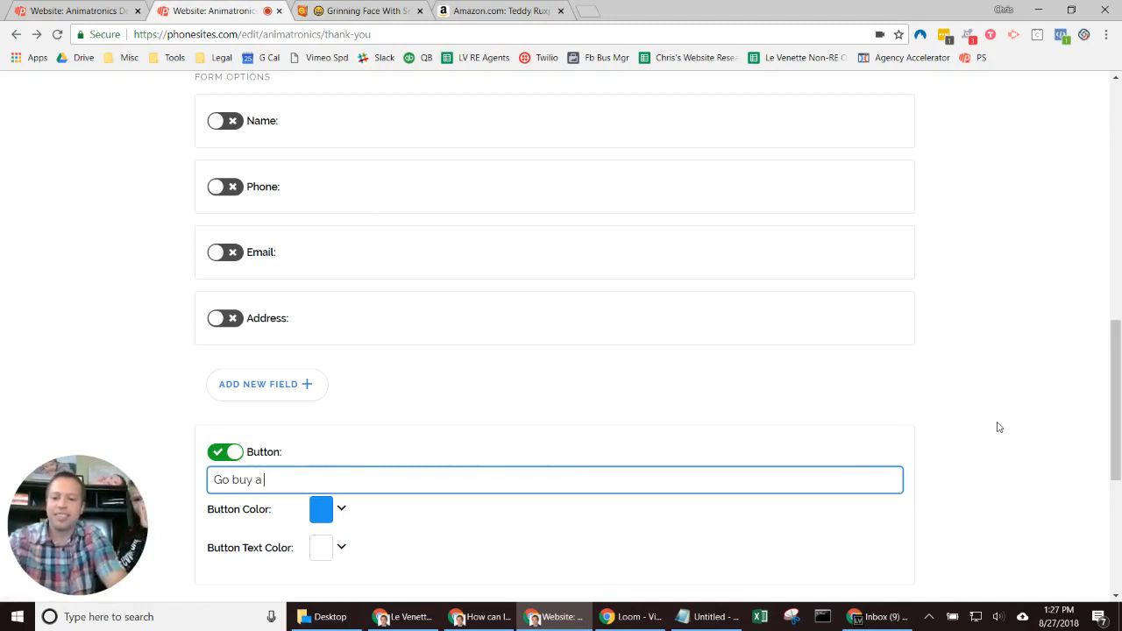
{"action": "type", "text": "Teddy Ruxpin"}
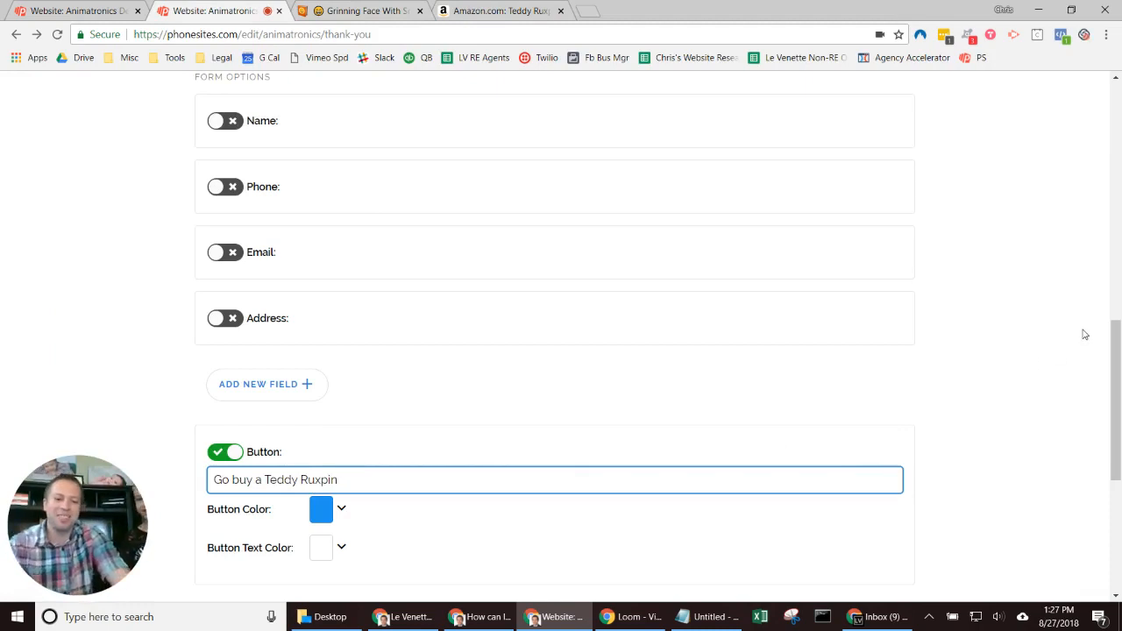
{"action": "scroll", "coordinate": [1085, 334], "scroll_direction": "up", "scroll_amount": 10}
{"action": "left_click", "coordinate": [887, 234]}
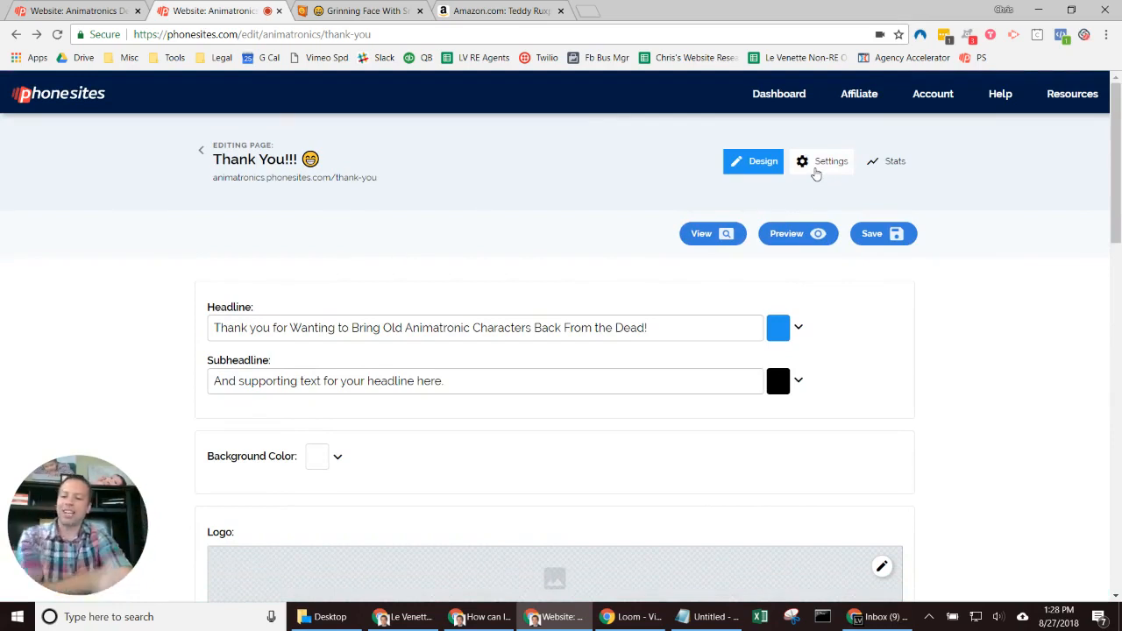
Step: In the thank-you page settings, set Redirect On Success to External URL
{"action": "left_click", "coordinate": [817, 167]}
{"action": "scroll", "coordinate": [526, 302], "scroll_direction": "down", "scroll_amount": 5}
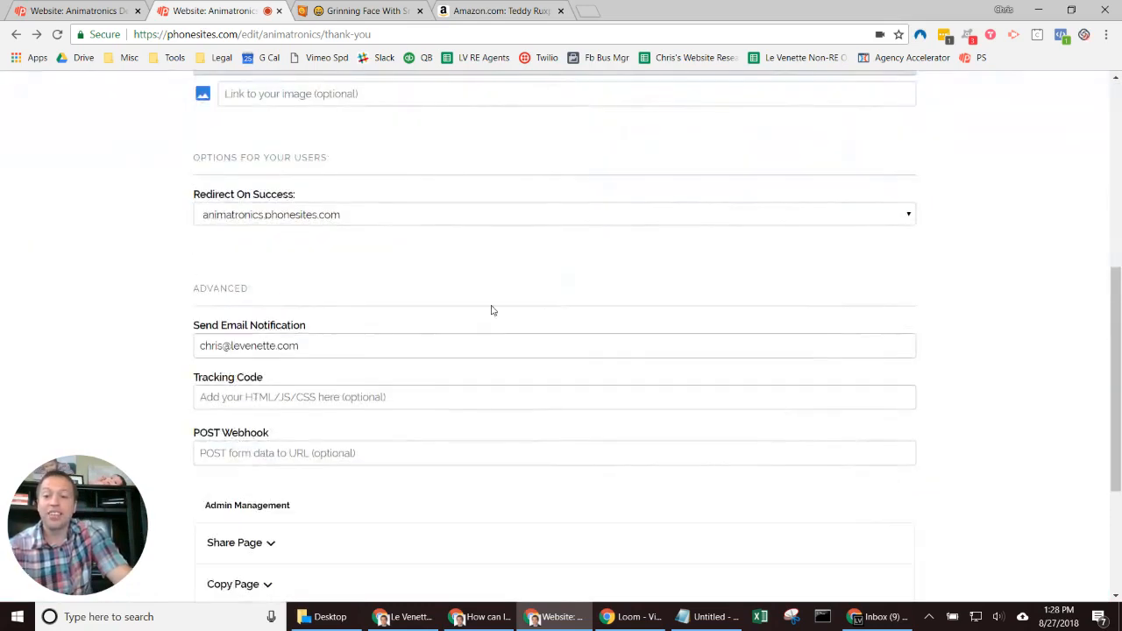
{"action": "left_click", "coordinate": [255, 459]}
{"action": "left_click", "coordinate": [254, 482]}
{"action": "left_click", "coordinate": [260, 459]}
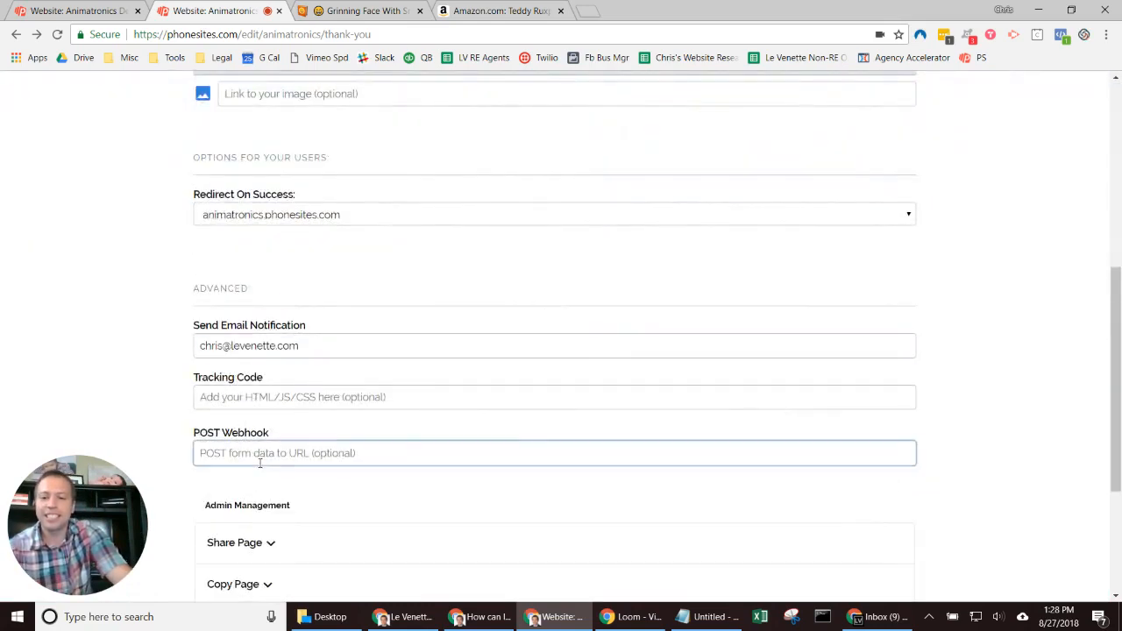
{"action": "scroll", "coordinate": [258, 440], "scroll_direction": "up", "scroll_amount": 1}
{"action": "scroll", "coordinate": [259, 446], "scroll_direction": "up", "scroll_amount": 2}
{"action": "left_click", "coordinate": [257, 438]}
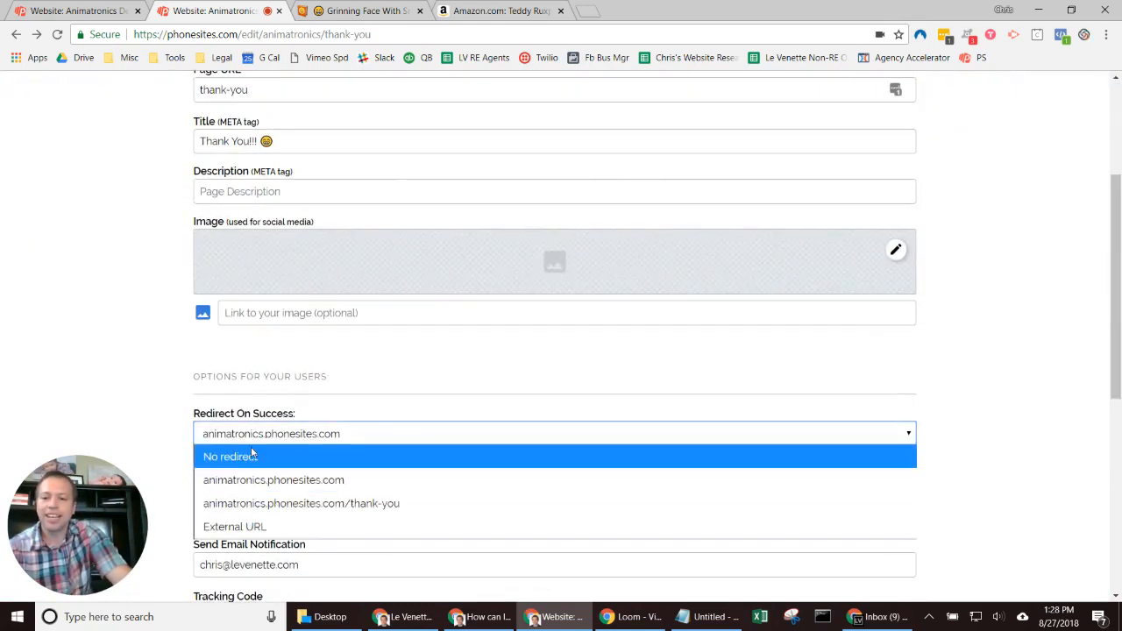
{"action": "left_click", "coordinate": [232, 527]}
Step: Replace google.com with the pasted Amazon Teddy Ruxpin URL, save, and view the live page
{"action": "left_click", "coordinate": [254, 470]}
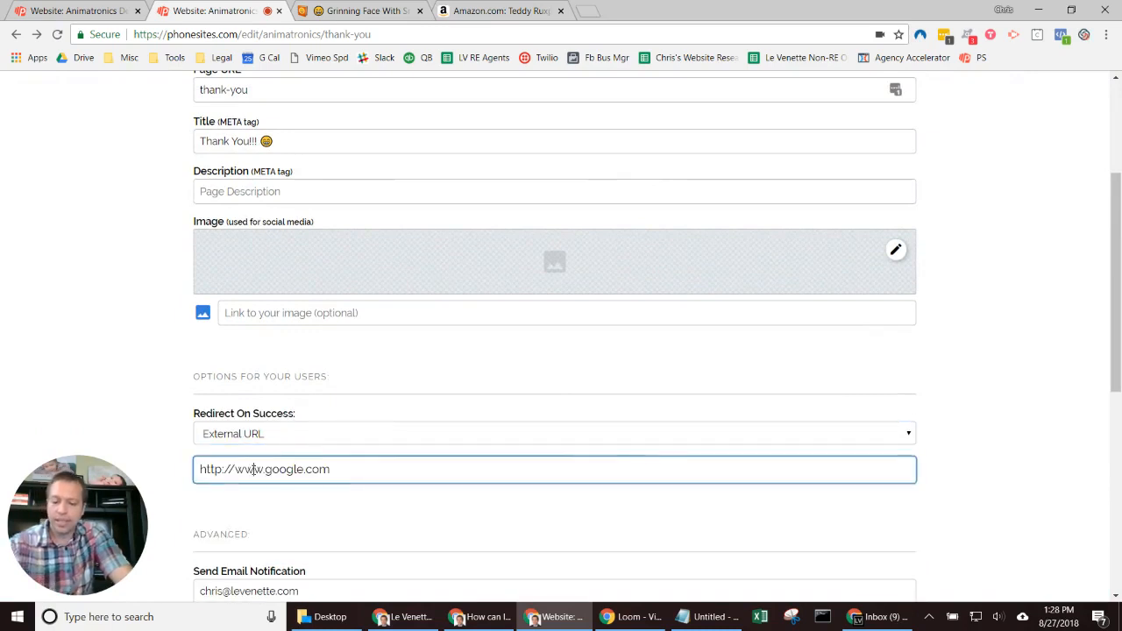
{"action": "triple_click", "coordinate": [254, 470]}
{"action": "key", "text": "ctrl+v"}
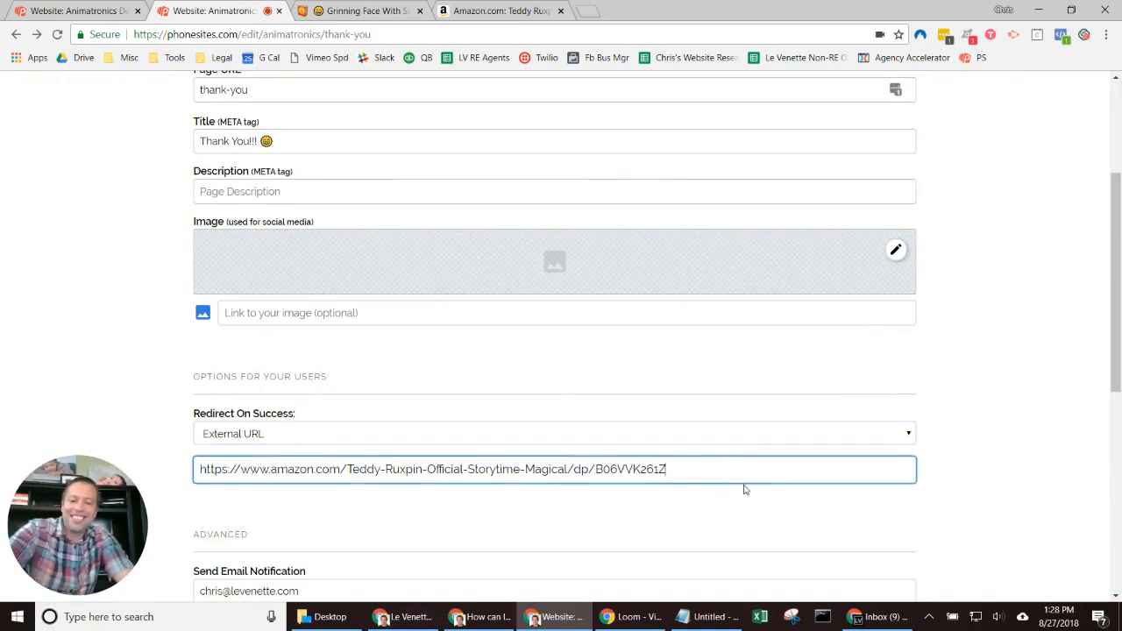
{"action": "left_click", "coordinate": [1083, 304]}
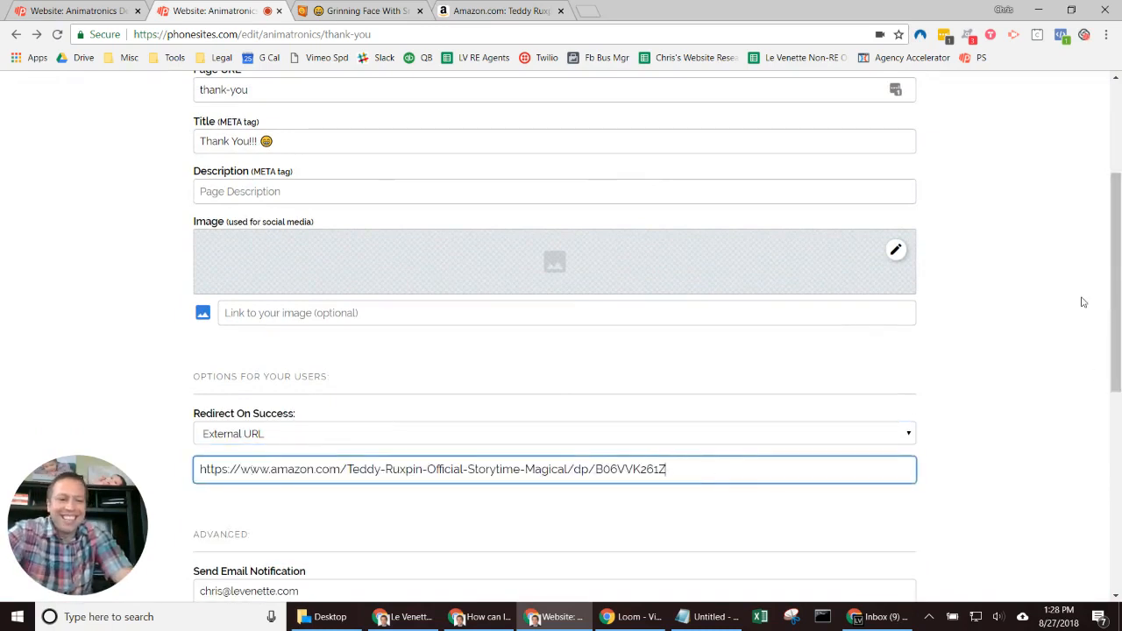
{"action": "scroll", "coordinate": [1082, 302], "scroll_direction": "up", "scroll_amount": 3}
{"action": "left_click", "coordinate": [877, 231]}
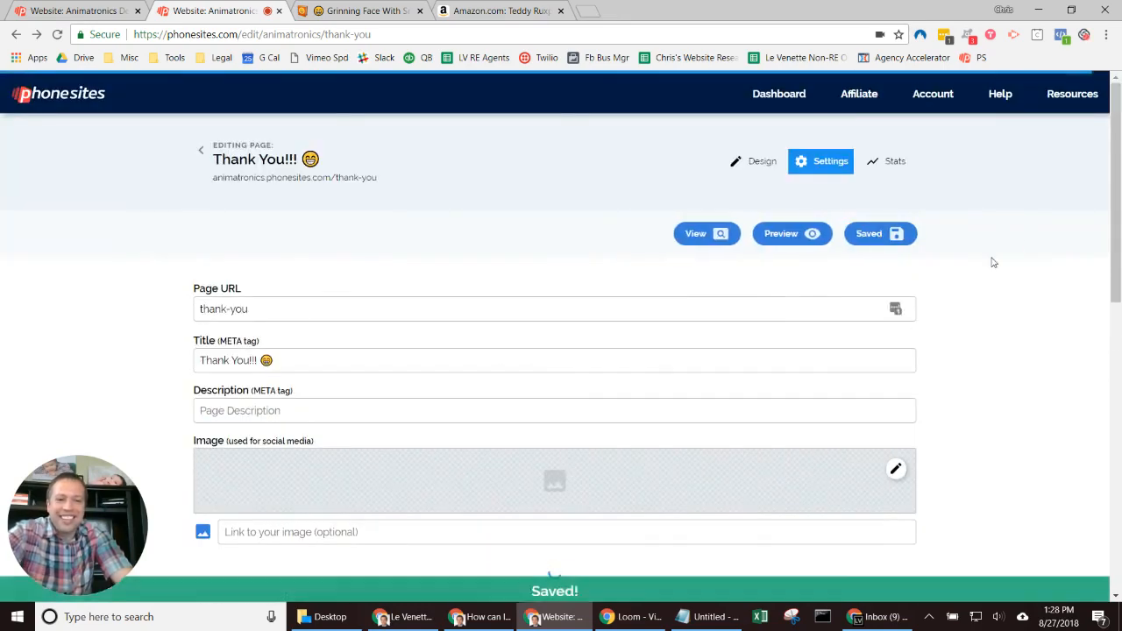
{"action": "left_click", "coordinate": [694, 235]}
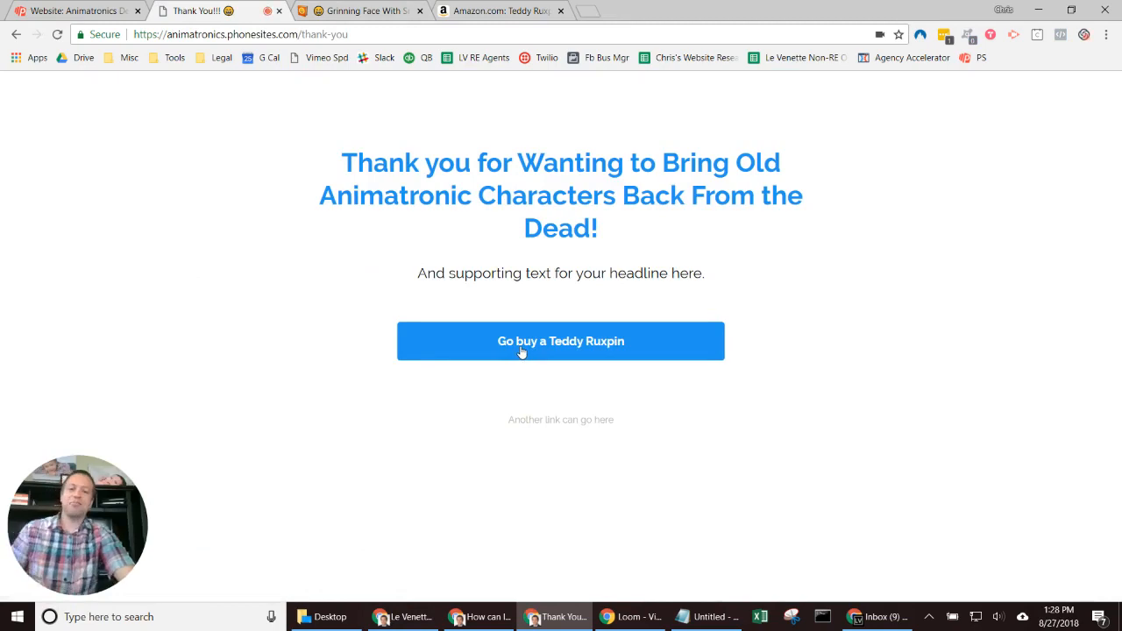
Step: Test the 'Go buy a Teddy Ruxpin' button reaches Amazon, then return to the homepage editor
{"action": "left_click", "coordinate": [669, 352]}
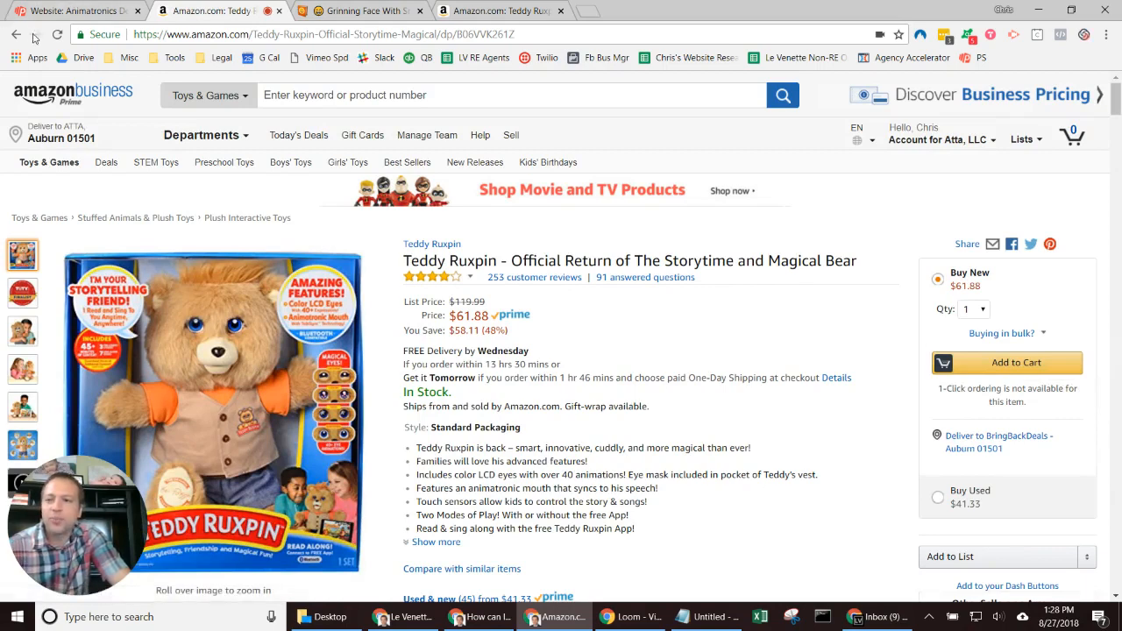
{"action": "left_click", "coordinate": [70, 10]}
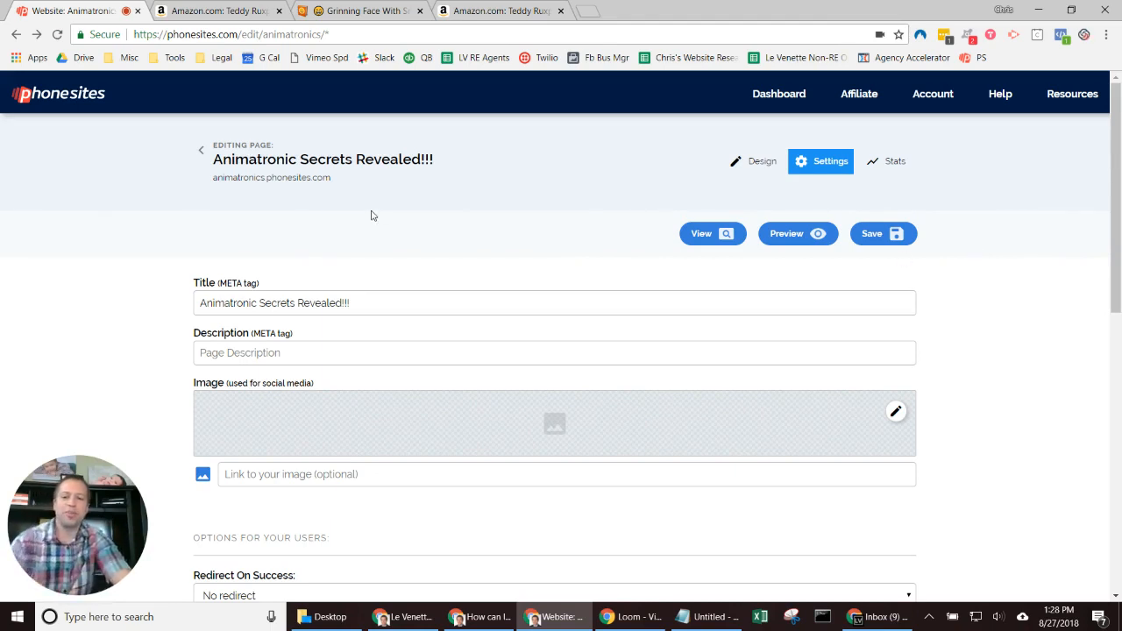
Step: Set homepage Redirect On Success to animatronics.phonesites.com/thank-you, save, and view it live
{"action": "scroll", "coordinate": [368, 218], "scroll_direction": "down", "scroll_amount": 3}
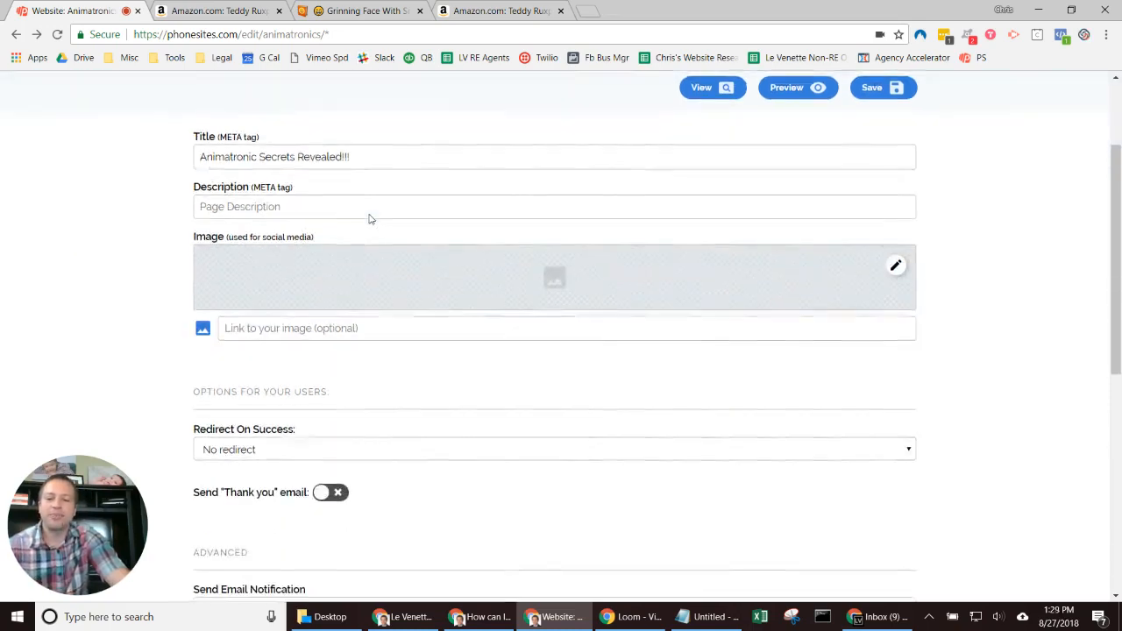
{"action": "scroll", "coordinate": [762, 270], "scroll_direction": "up", "scroll_amount": 3}
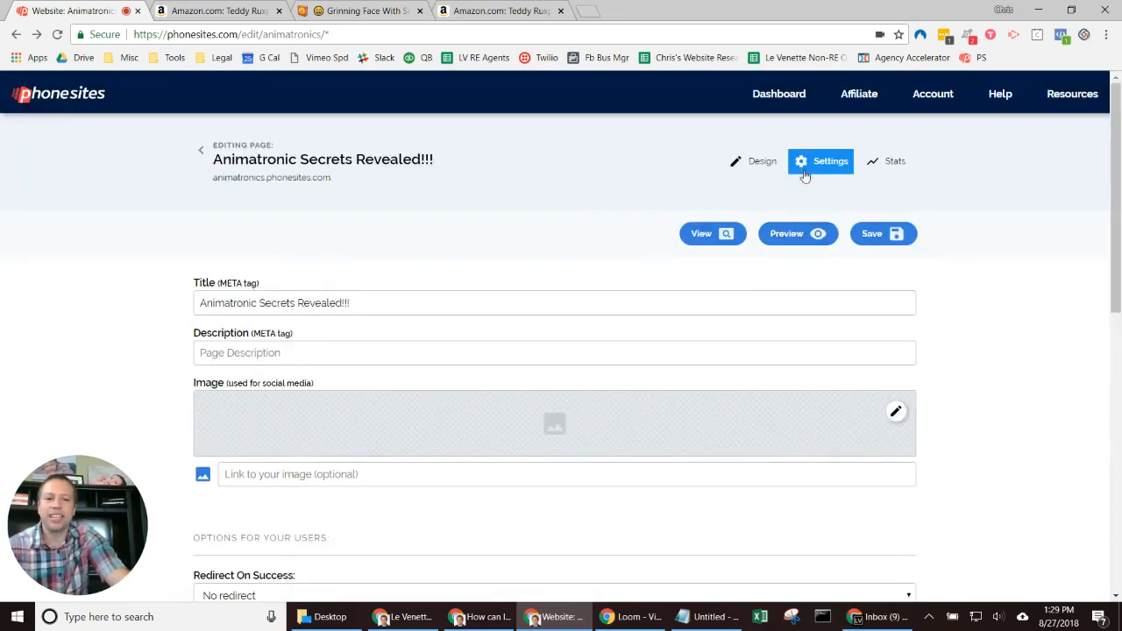
{"action": "scroll", "coordinate": [602, 311], "scroll_direction": "down", "scroll_amount": 3}
{"action": "left_click", "coordinate": [233, 306]}
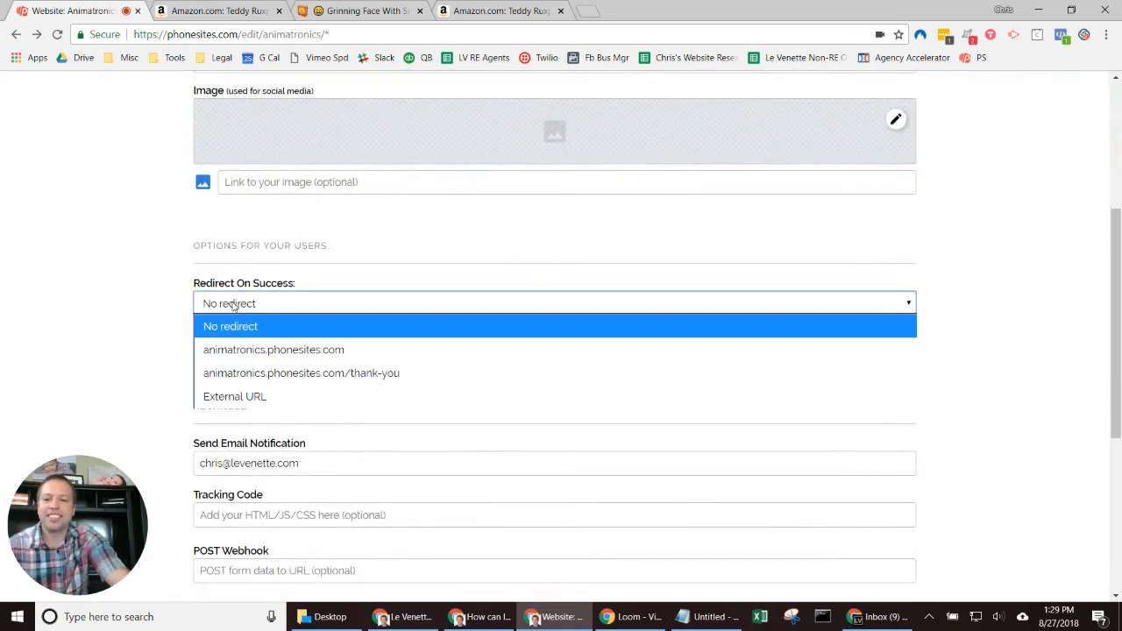
{"action": "left_click", "coordinate": [372, 375]}
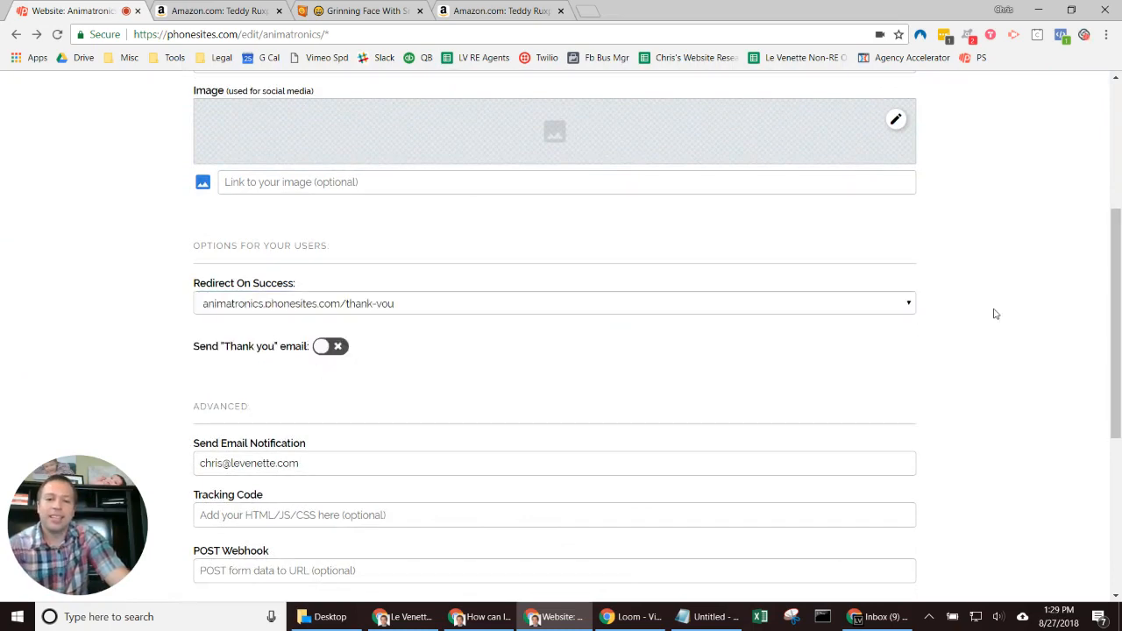
{"action": "scroll", "coordinate": [997, 314], "scroll_direction": "down", "scroll_amount": 4}
{"action": "left_click", "coordinate": [744, 504]}
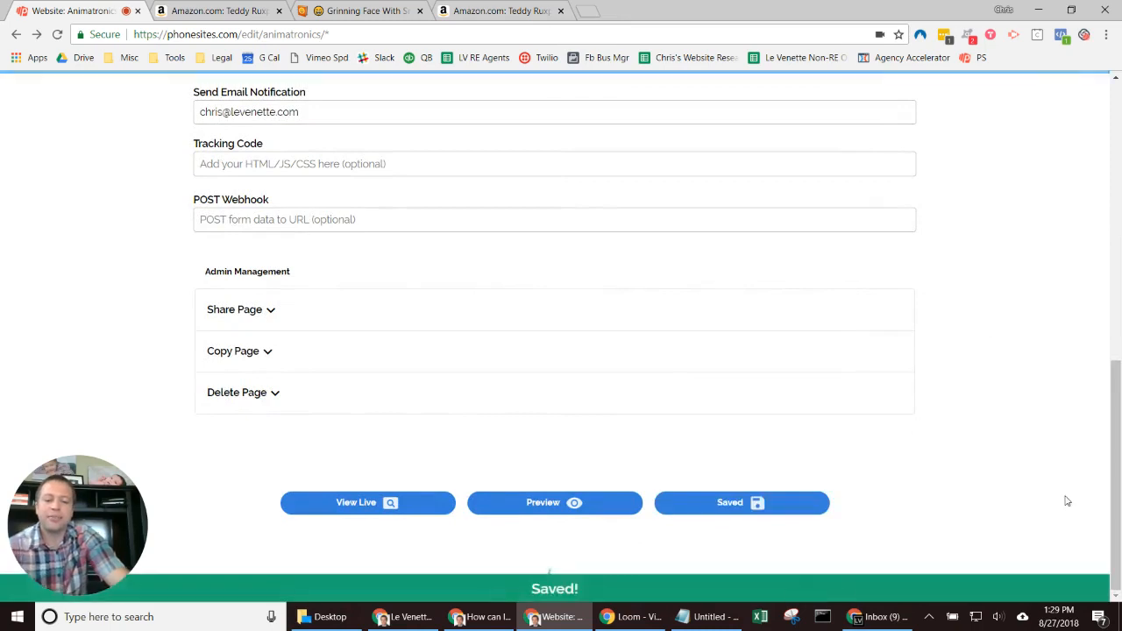
{"action": "left_click", "coordinate": [335, 507]}
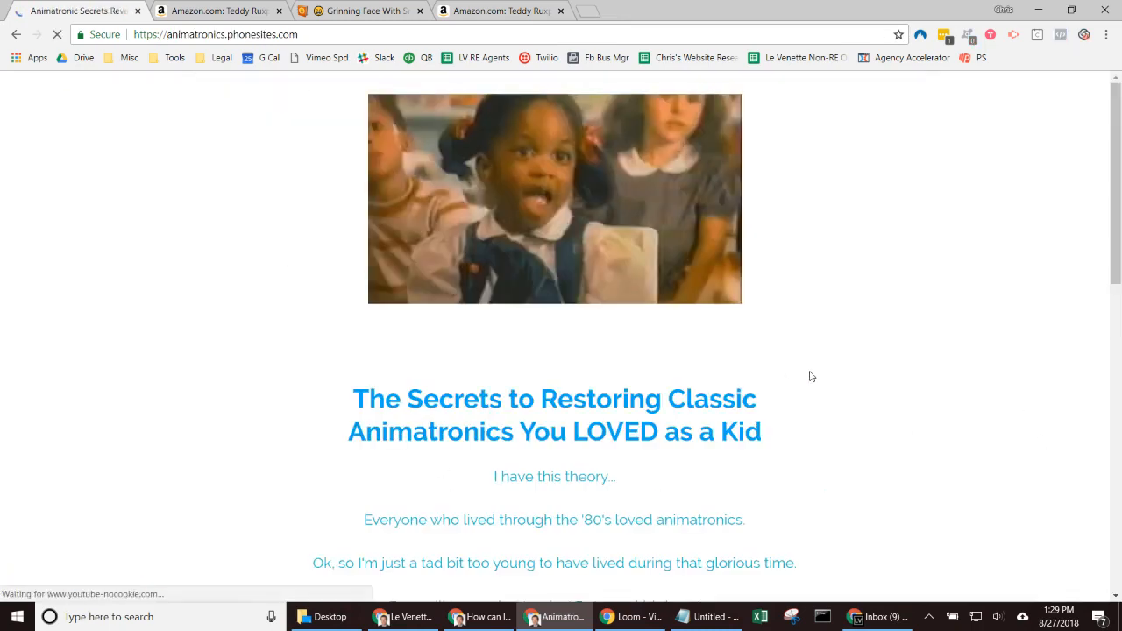
Step: Fill the live homepage's Name and Mobile Phone fields with autofilled test details
{"action": "scroll", "coordinate": [536, 406], "scroll_direction": "down", "scroll_amount": 8}
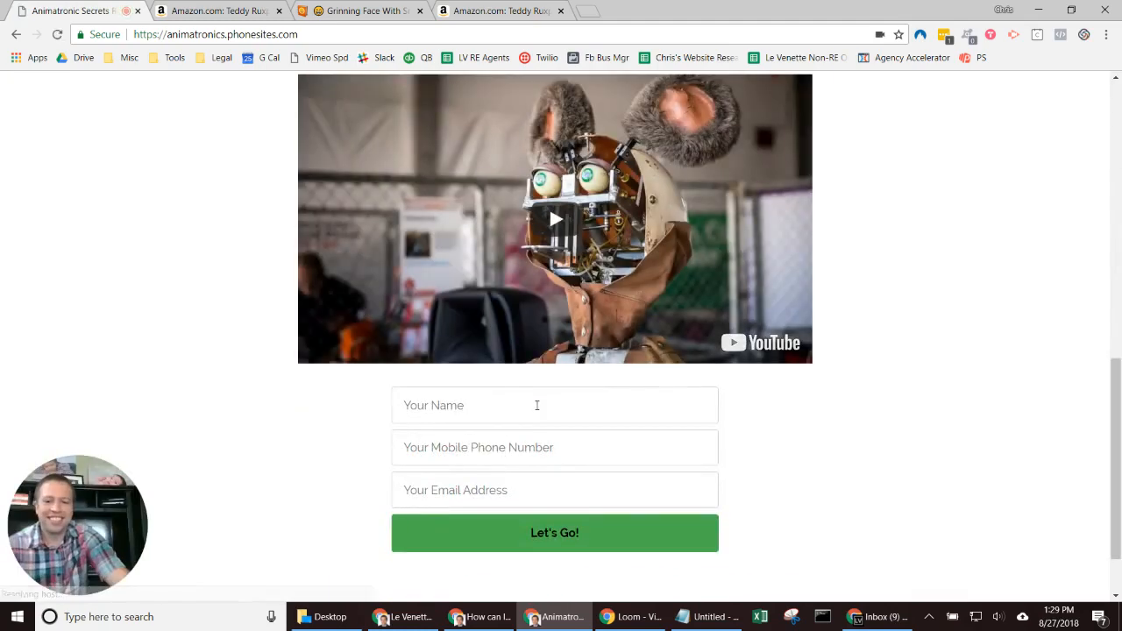
{"action": "left_click", "coordinate": [537, 405]}
{"action": "type", "text": "m"}
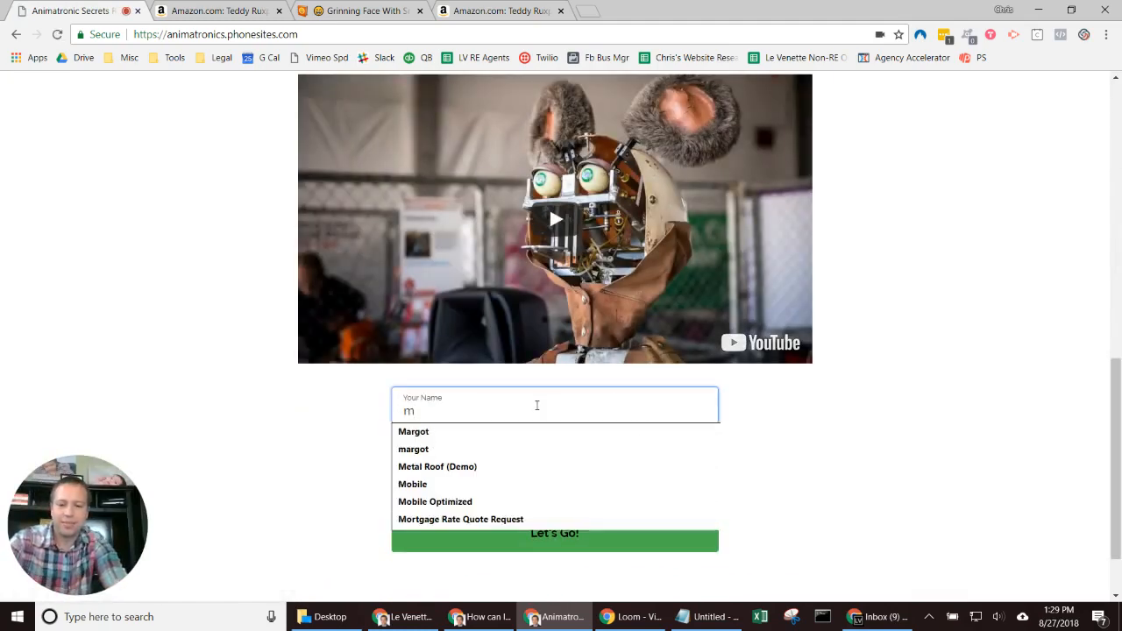
{"action": "left_click", "coordinate": [508, 428]}
{"action": "left_click", "coordinate": [467, 442]}
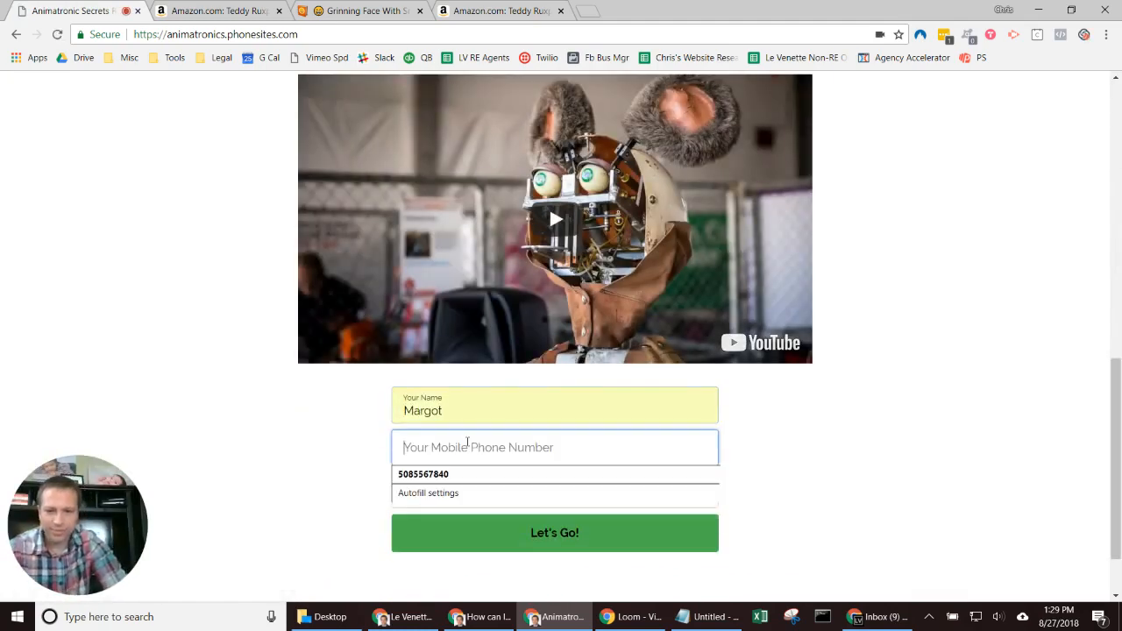
{"action": "type", "text": "1111111111"}
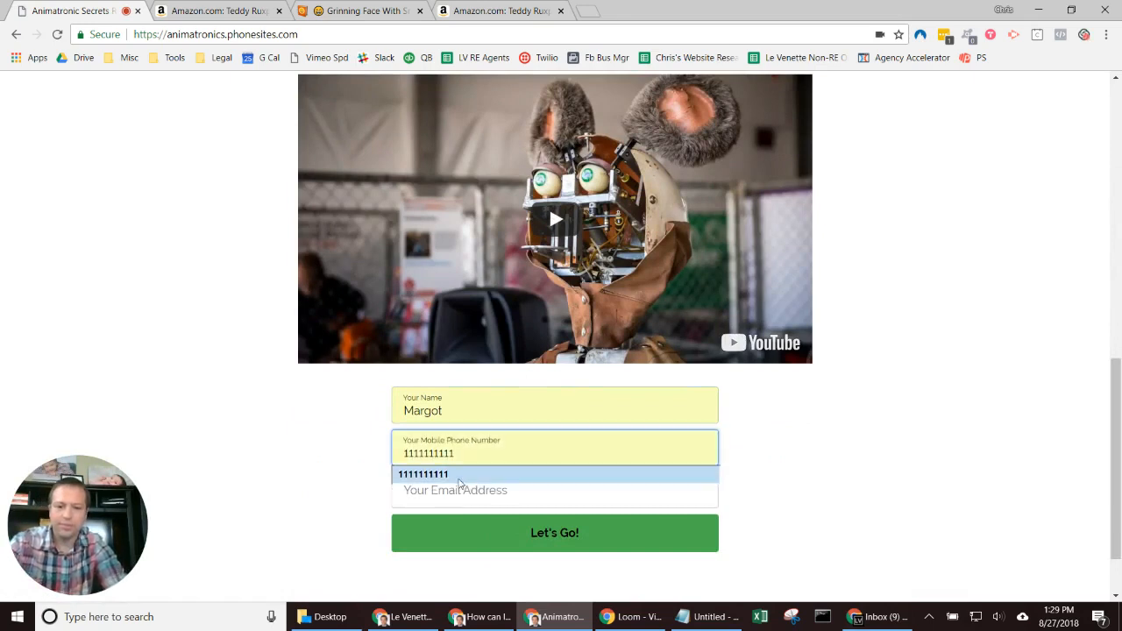
{"action": "left_click", "coordinate": [452, 474]}
Step: Autofill the Email field, submit with Let's Go, then go back once the thank-you page appears
{"action": "left_click", "coordinate": [452, 497]}
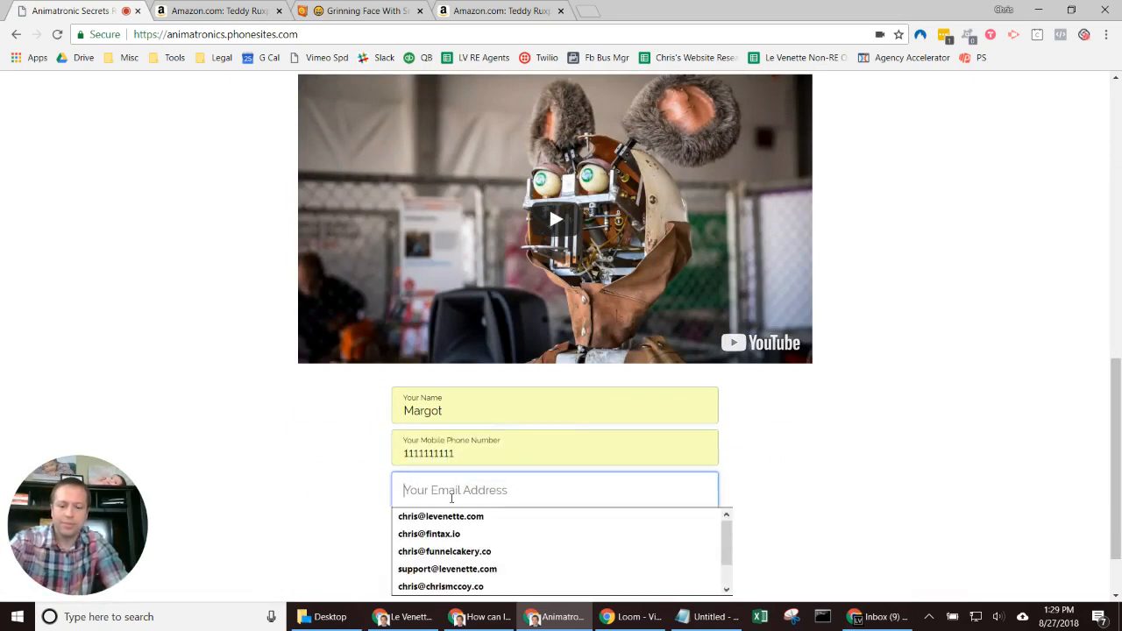
{"action": "left_click", "coordinate": [452, 519]}
{"action": "left_click", "coordinate": [538, 547]}
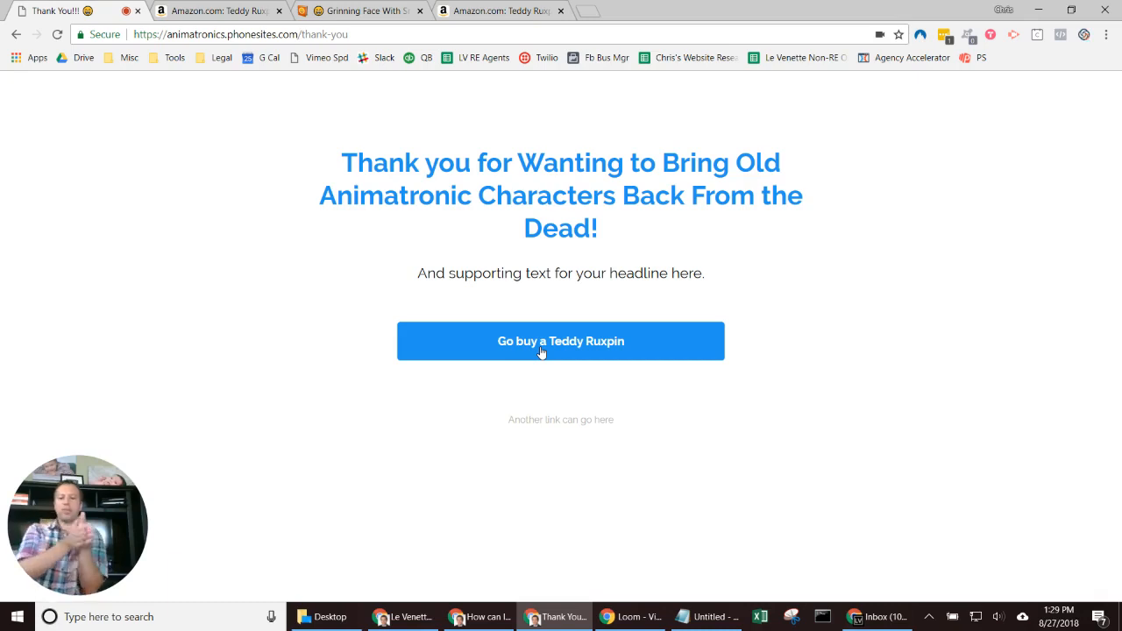
{"action": "key", "text": "alt+Left"}
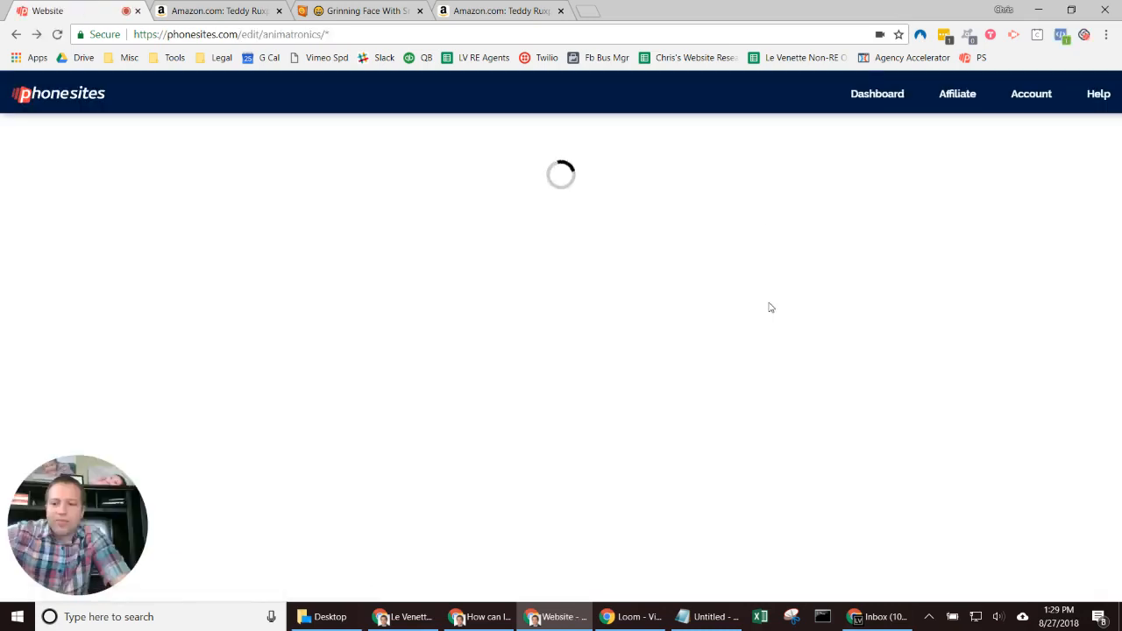